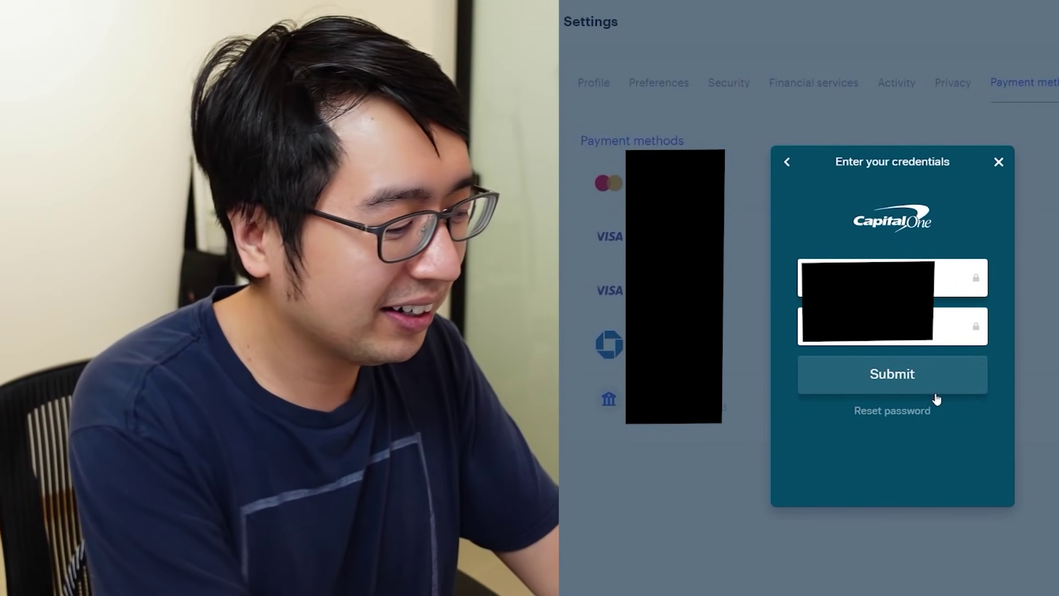
Submit the Capital One login credentials and link the 360 Checking account as a payment method.
click(936, 393)
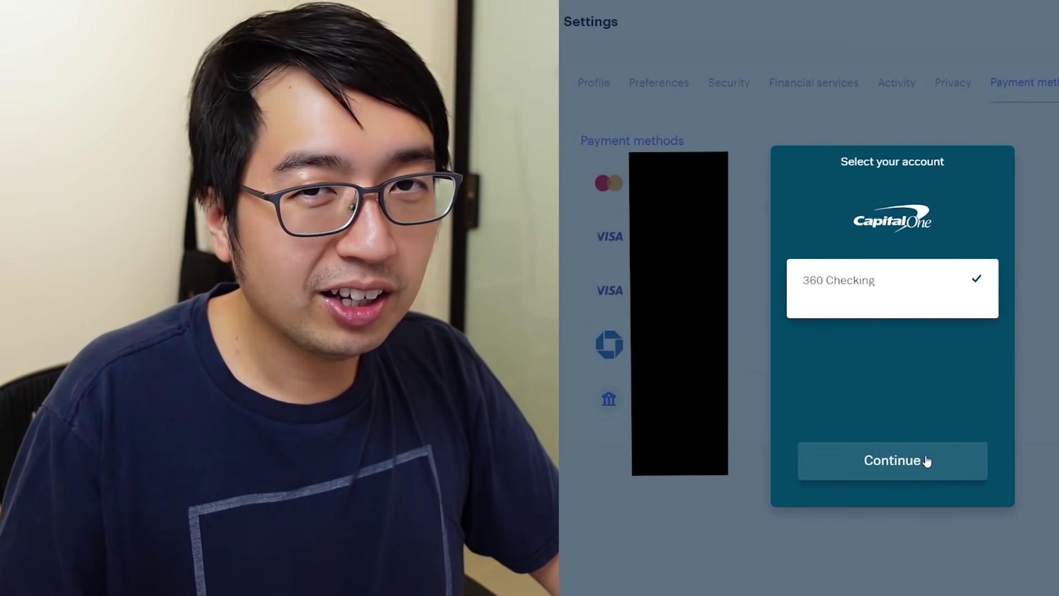
click(926, 461)
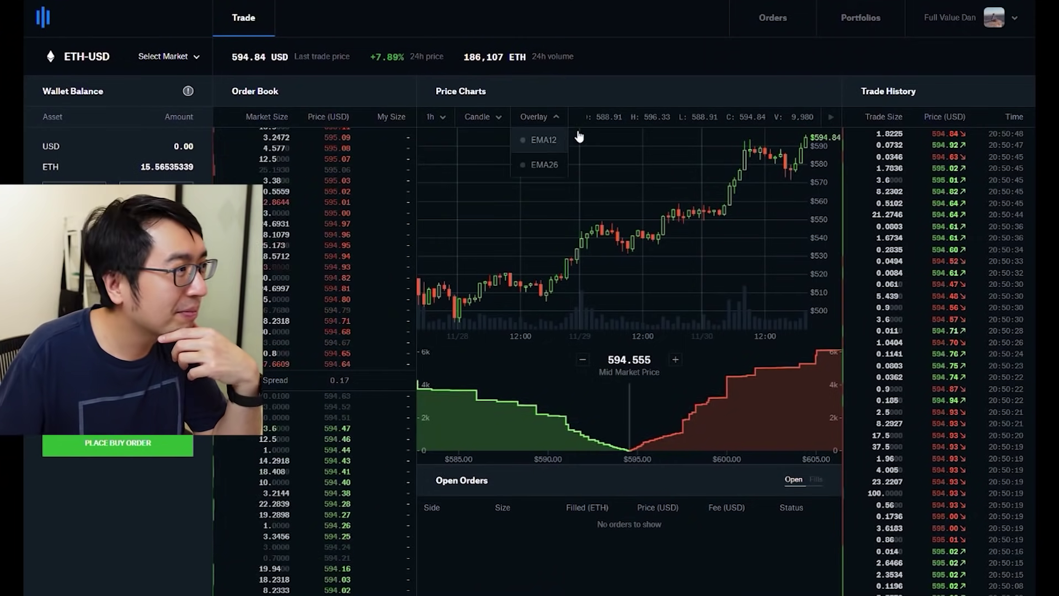
Start a USD deposit into the default portfolio using a bank account transfer.
click(863, 29)
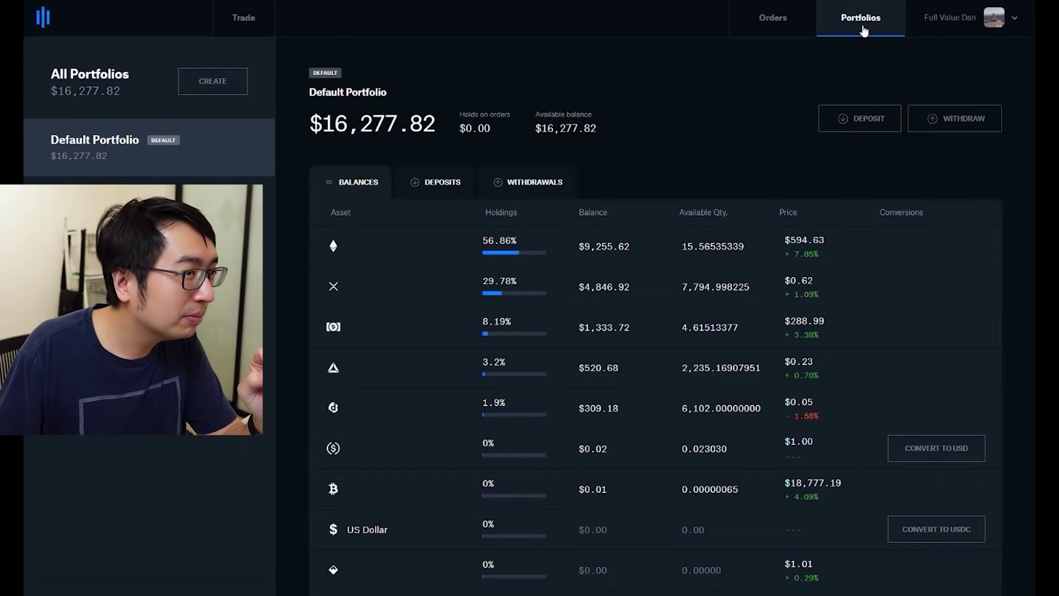
click(842, 119)
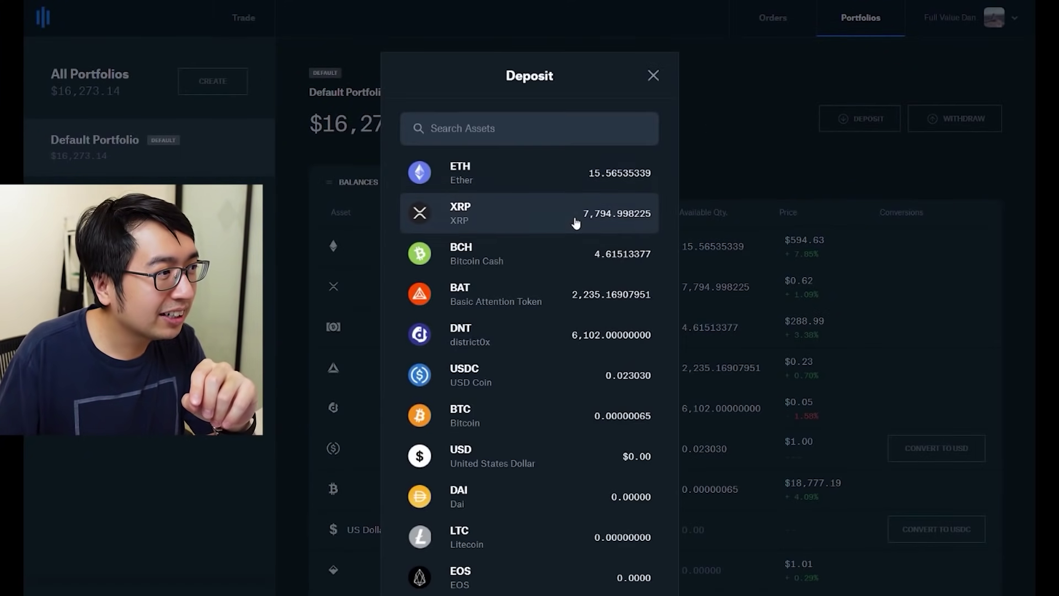
click(509, 470)
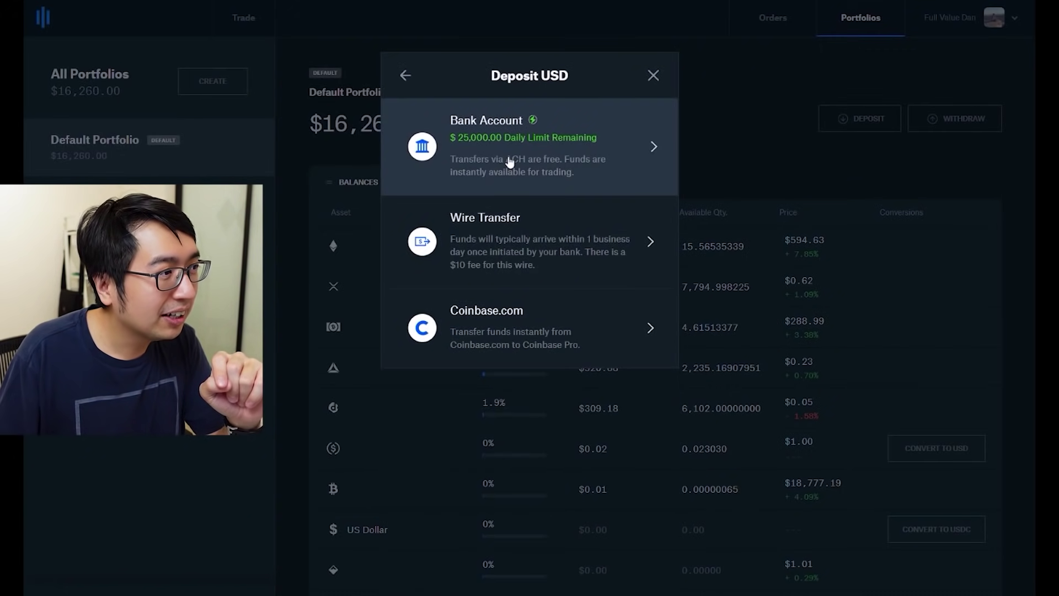
click(509, 161)
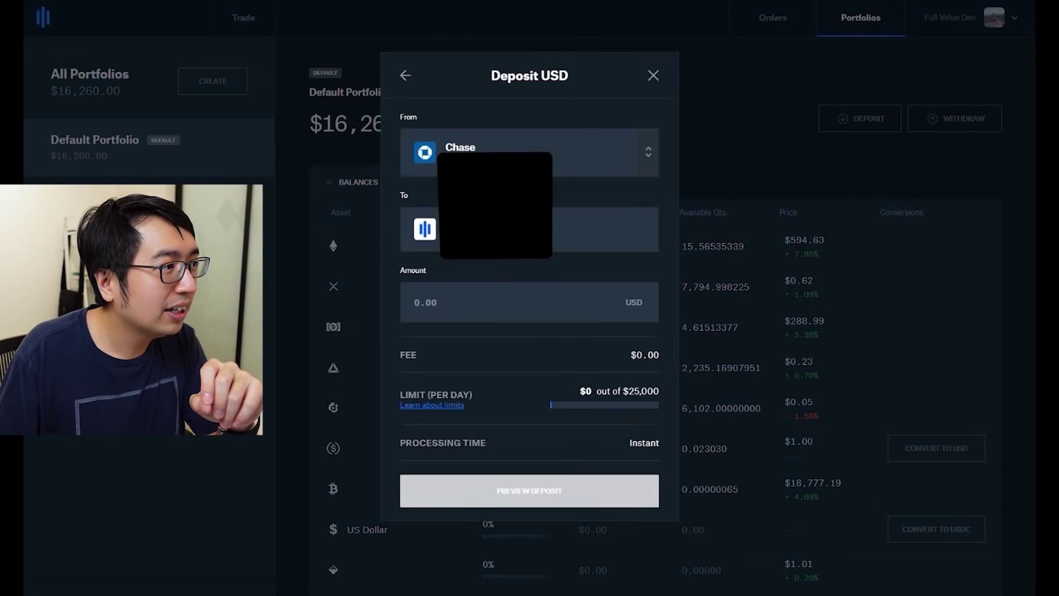
Choose the Capital One account as the source of the USD deposit.
click(648, 158)
click(648, 159)
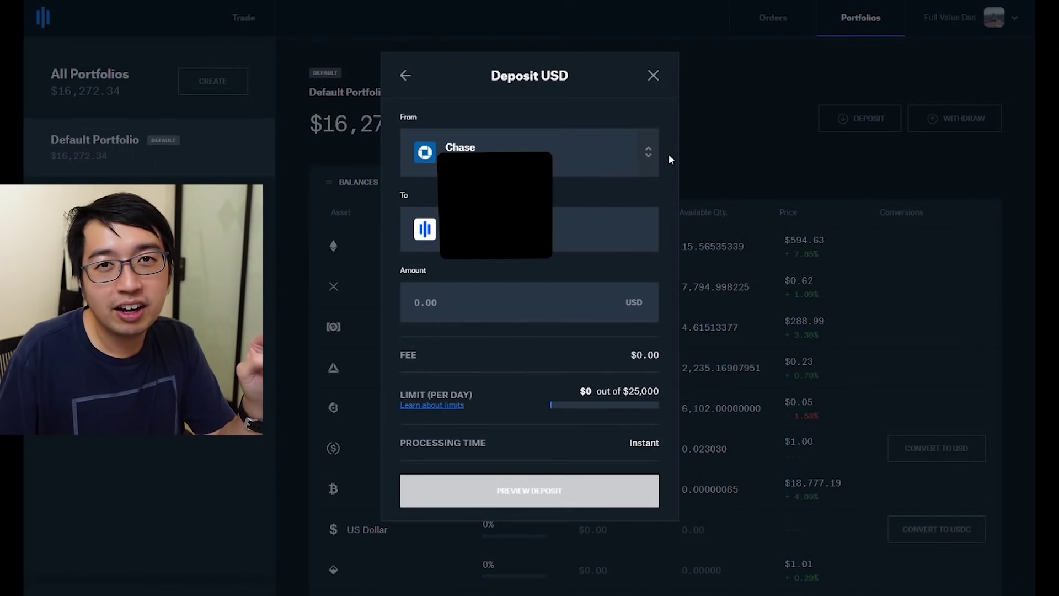
click(648, 156)
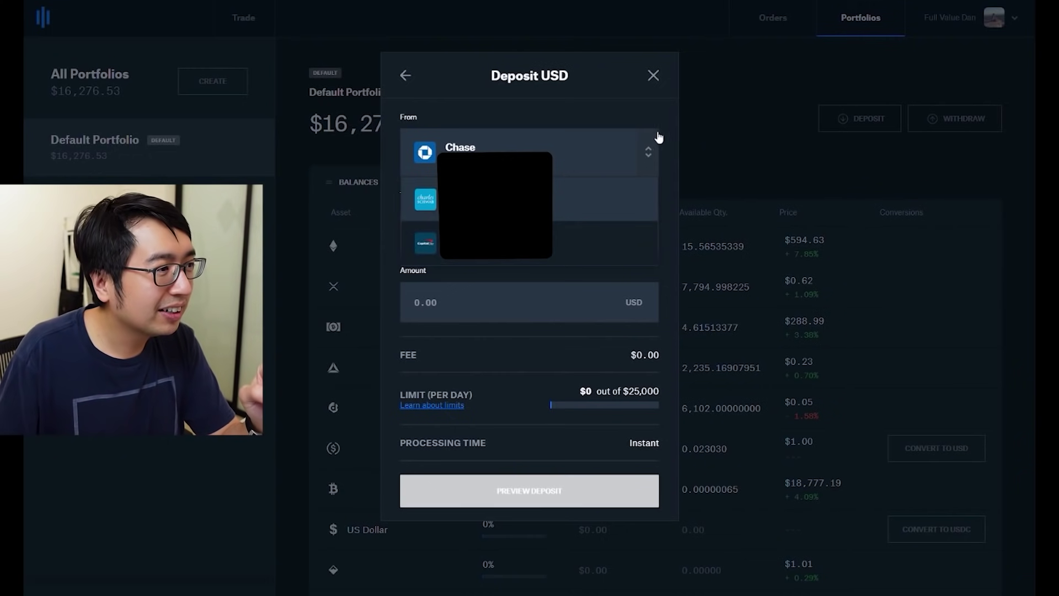
click(649, 153)
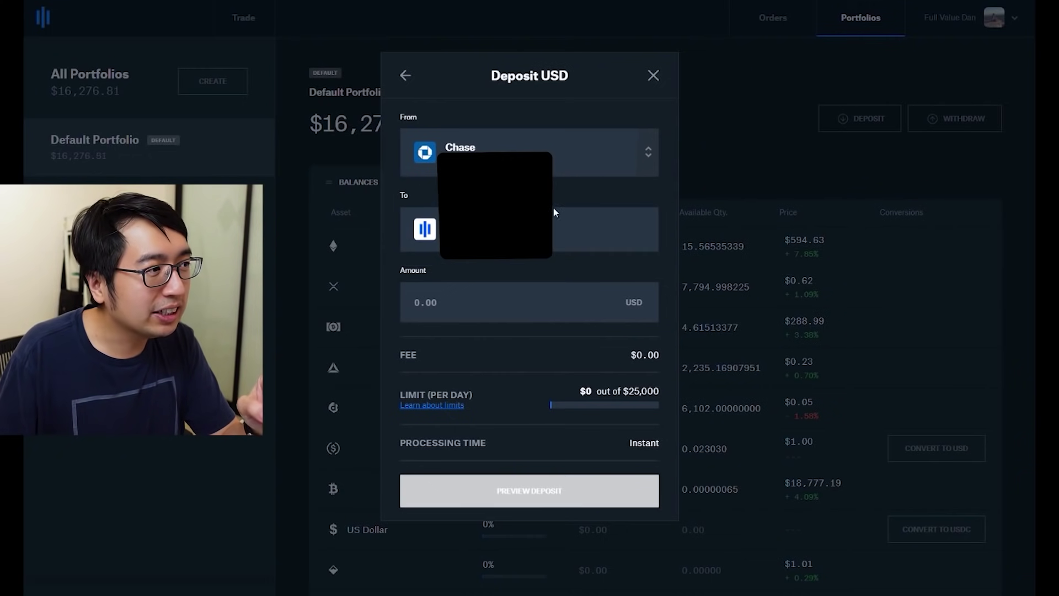
click(655, 168)
click(585, 223)
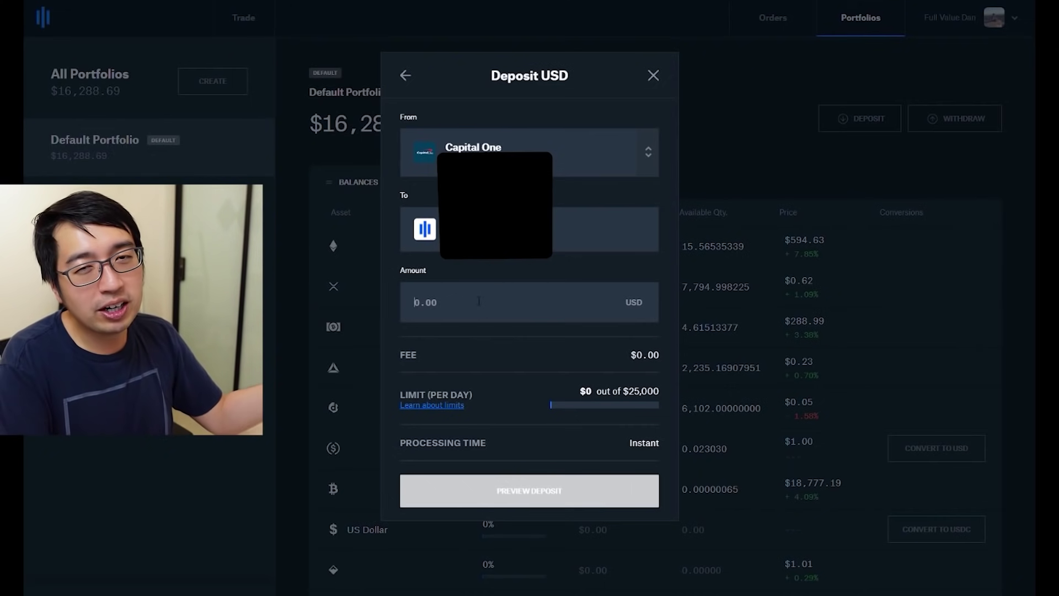
Try deposit amounts of 1000, 5000 and 10000 USD in turn.
click(479, 301)
text(1000)
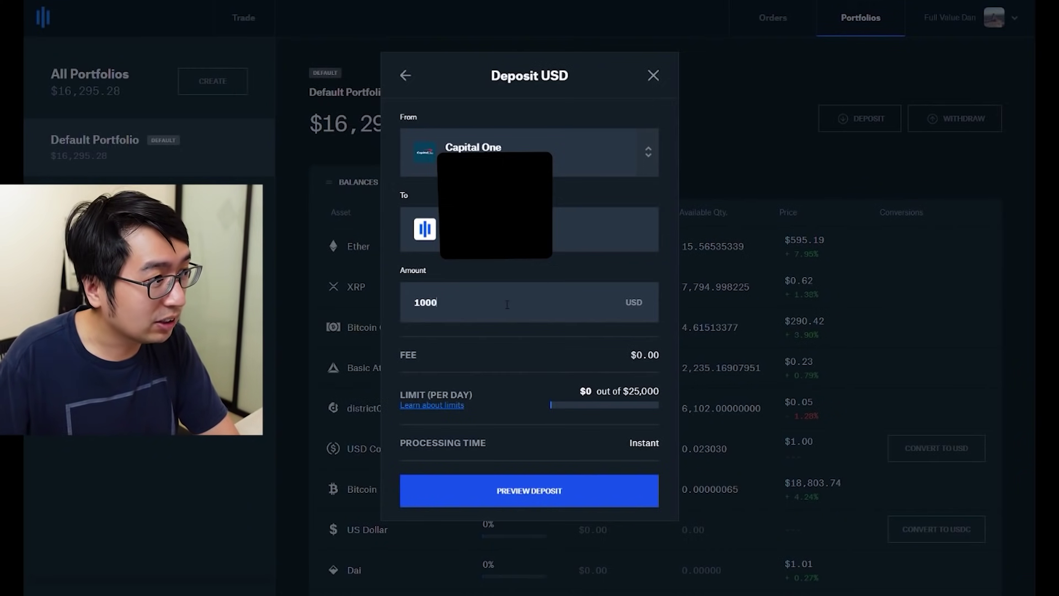
key(Tab)
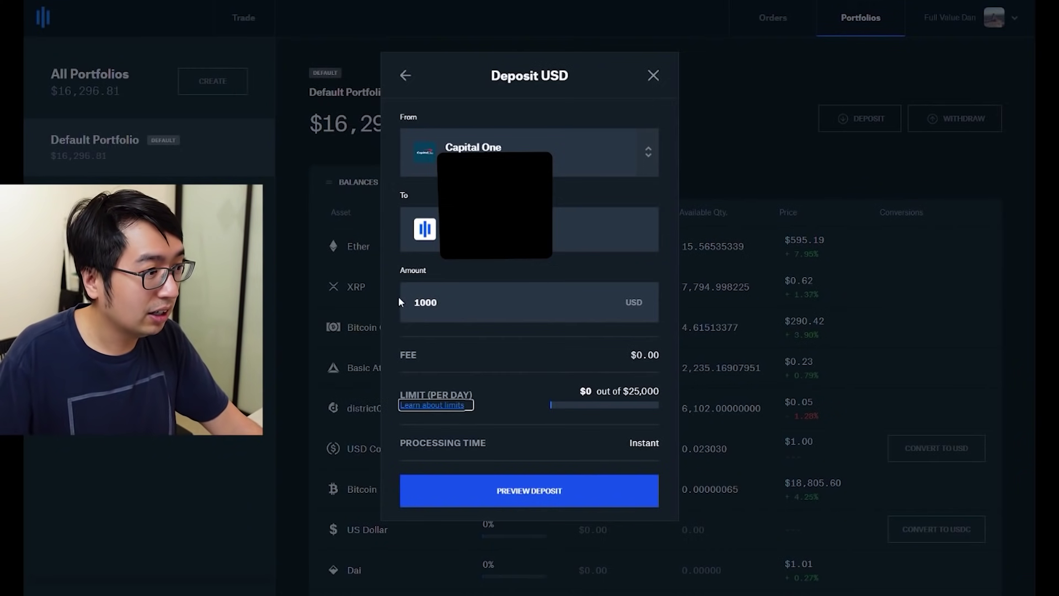
drag(414, 303, 420, 306)
text(5)
key(Tab)
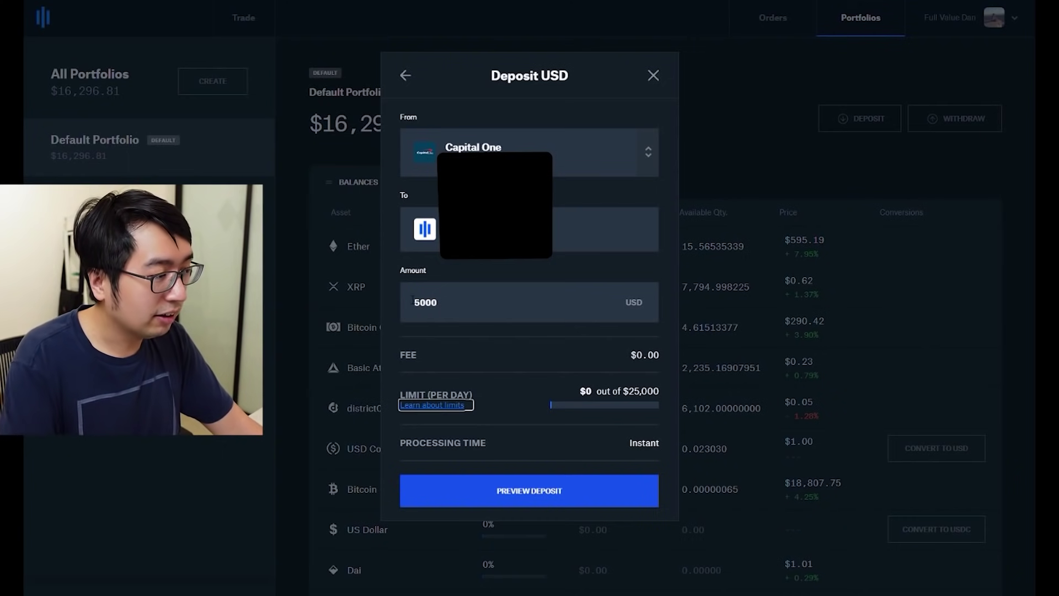
click(413, 301)
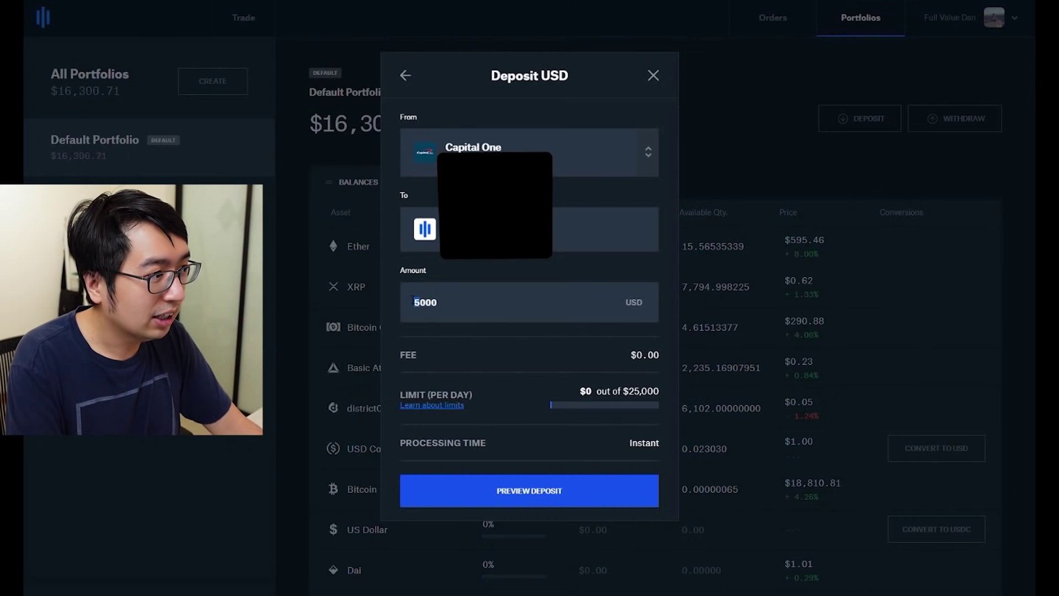
text(10)
key(Tab)
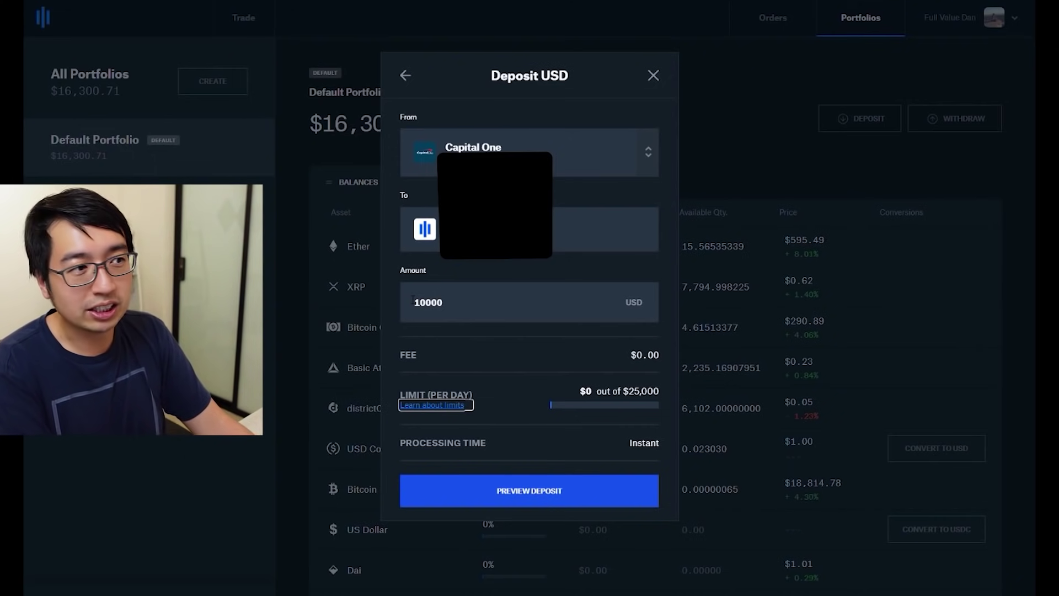
Set the deposit amount to 100 USD, then preview and complete the deposit from Capital One.
click(448, 309)
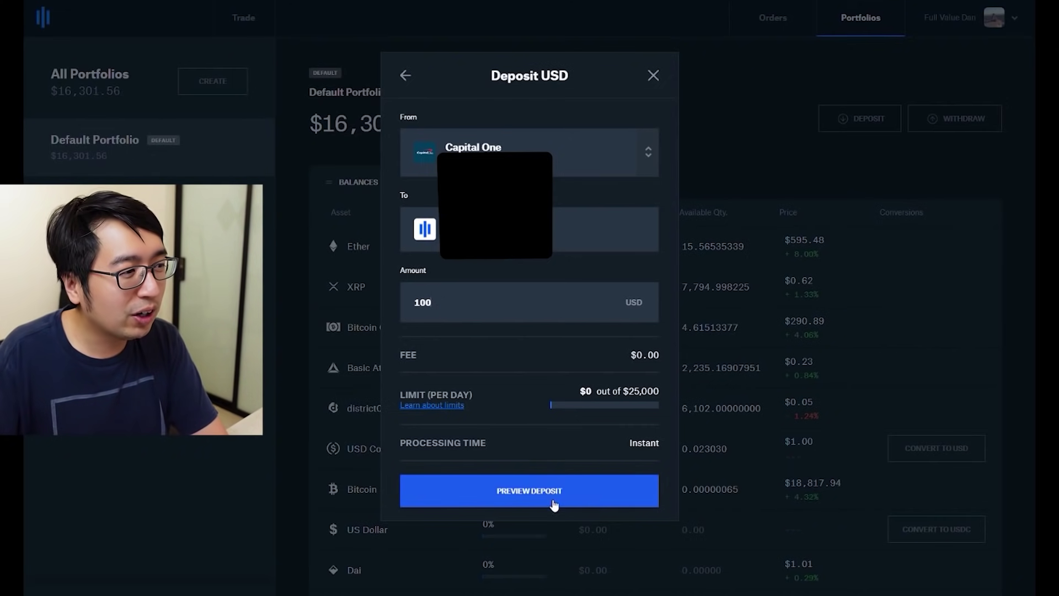
click(561, 503)
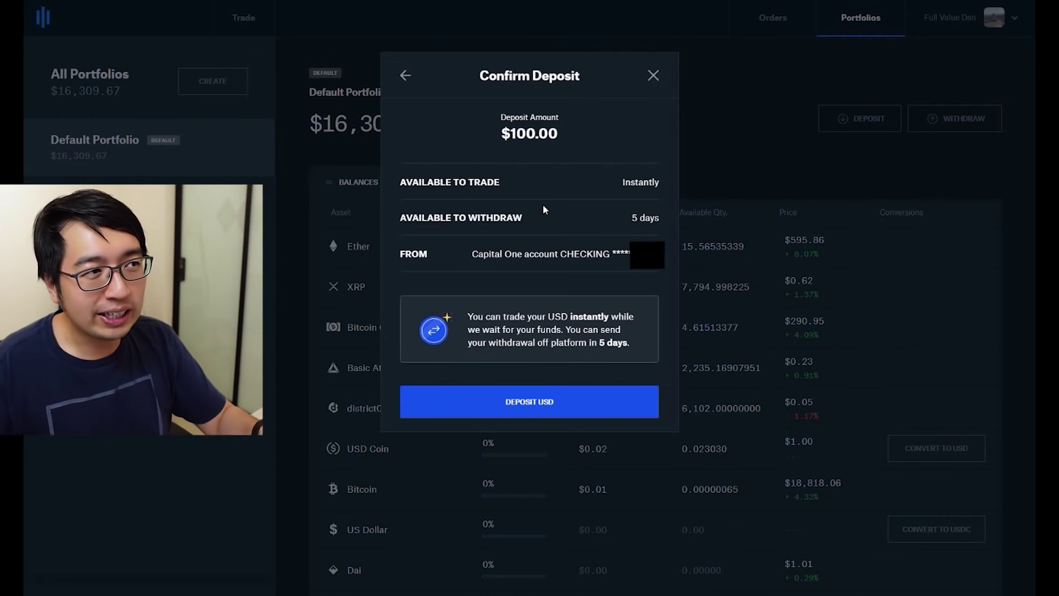
click(536, 413)
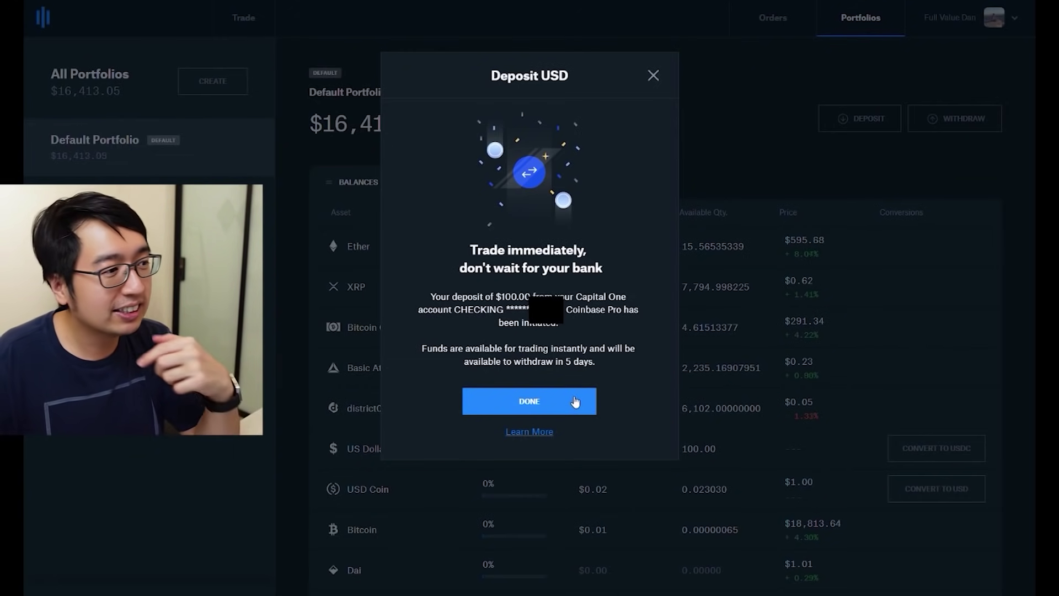
click(571, 407)
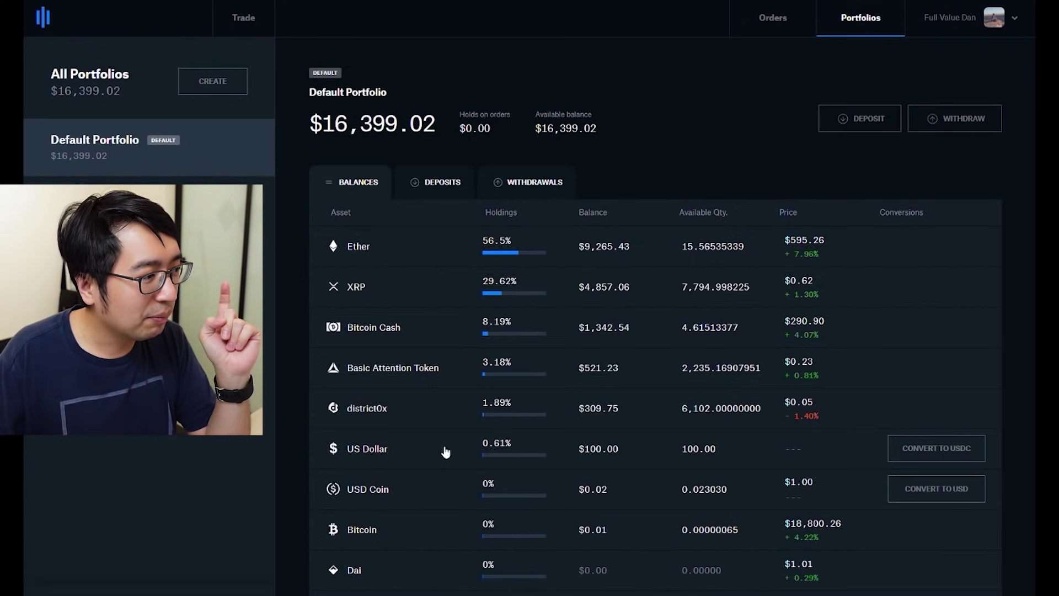
Review the US Dollar balance and its activity history, then return to the portfolio balances.
click(606, 448)
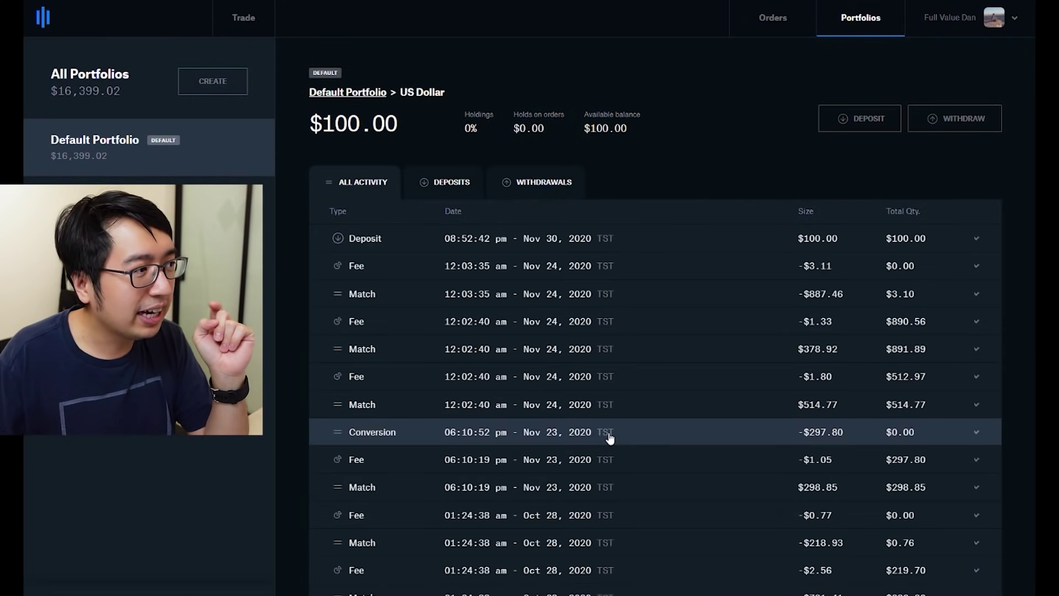
click(858, 33)
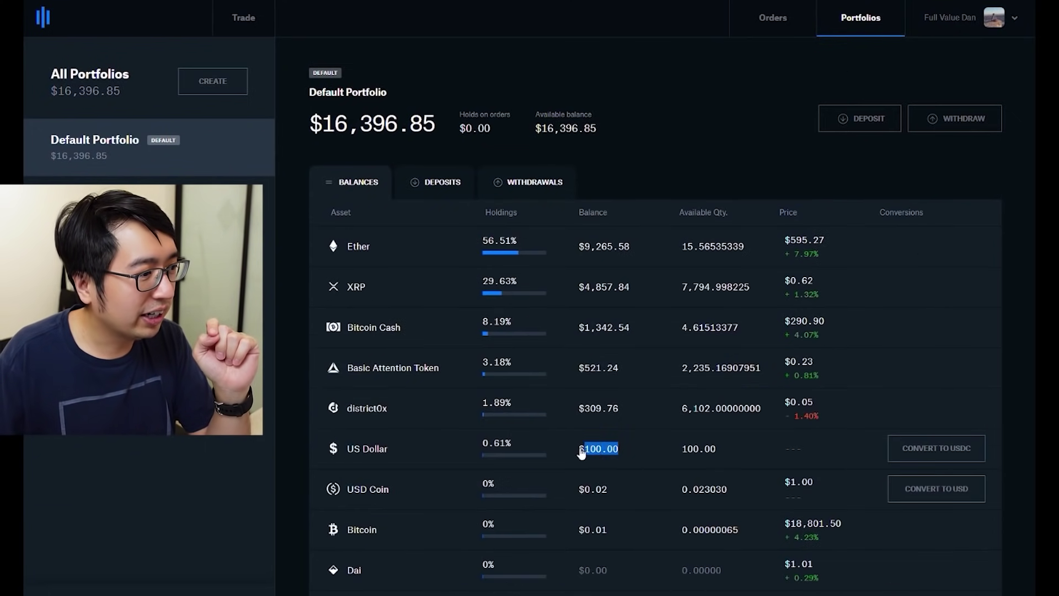
click(589, 449)
drag(396, 130, 319, 93)
click(435, 128)
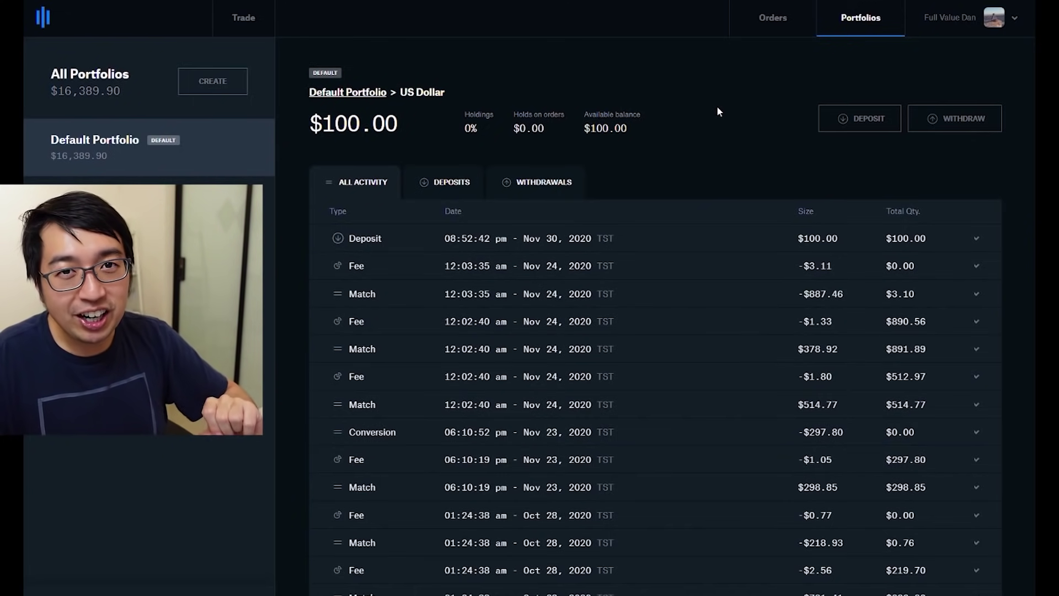
click(857, 22)
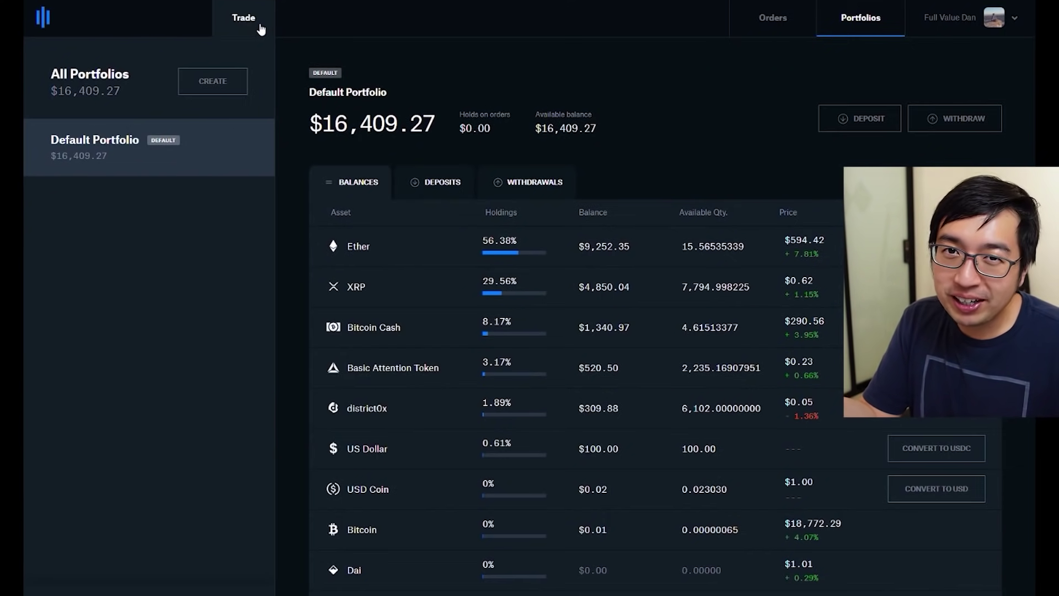
Go to the trading page and filter the list of markets to USD pairs.
click(261, 27)
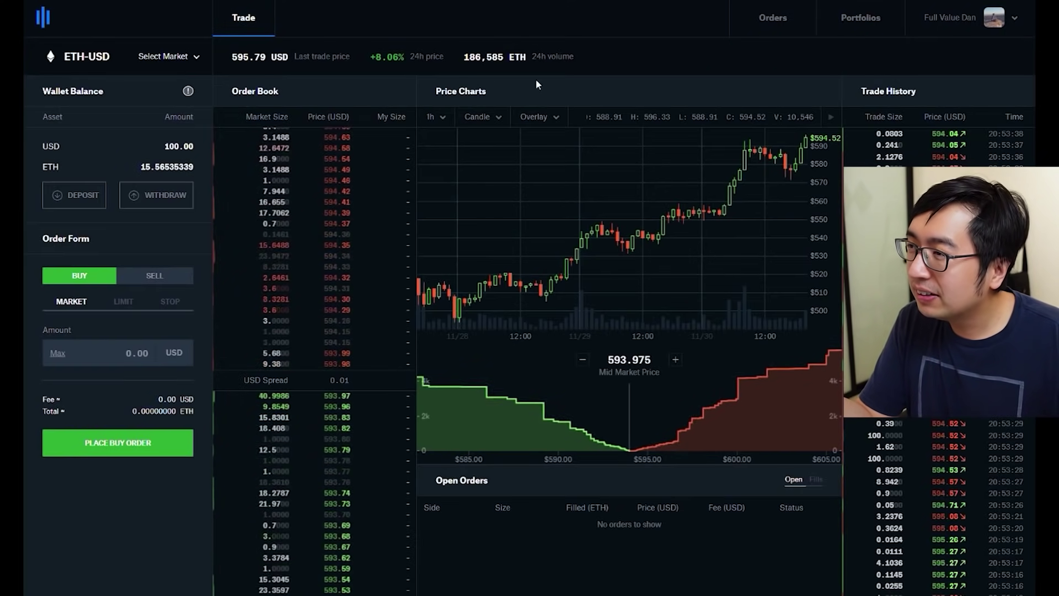
click(182, 62)
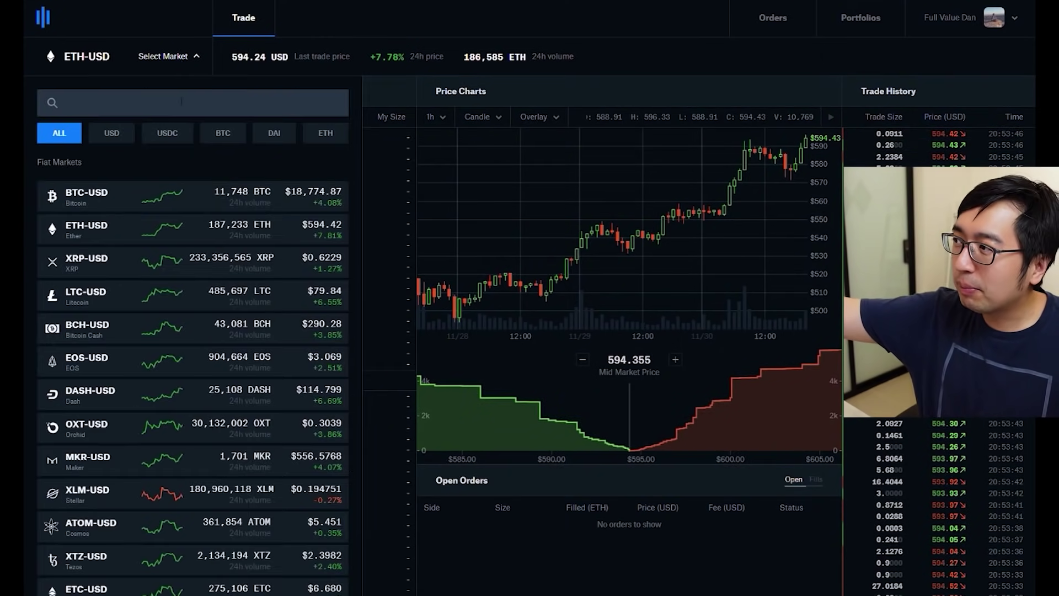
click(119, 144)
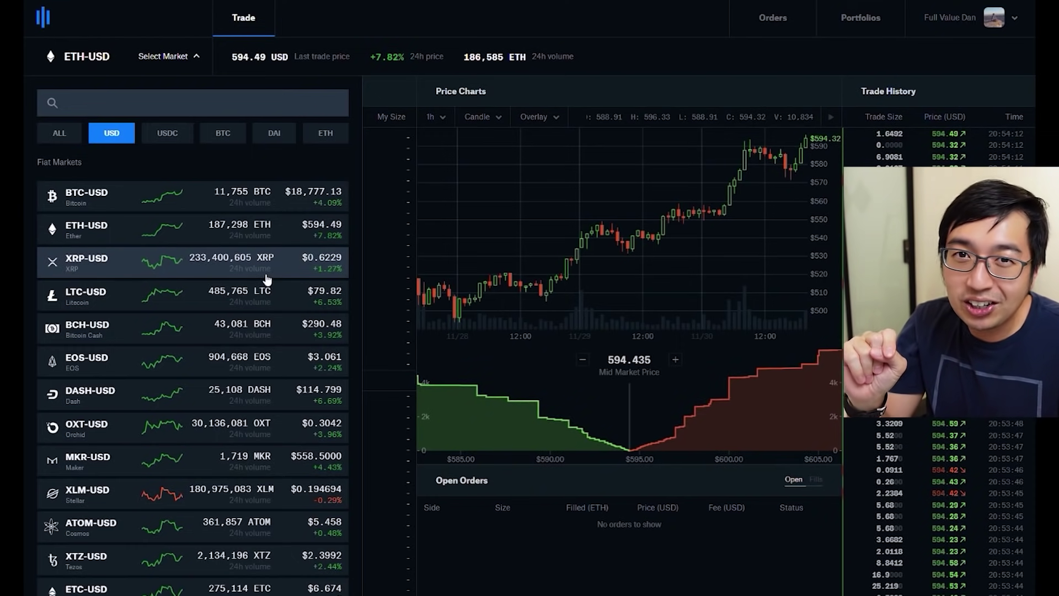
Browse the available USD markets and select BTC-USD for trading.
scroll(246, 283, down, 10)
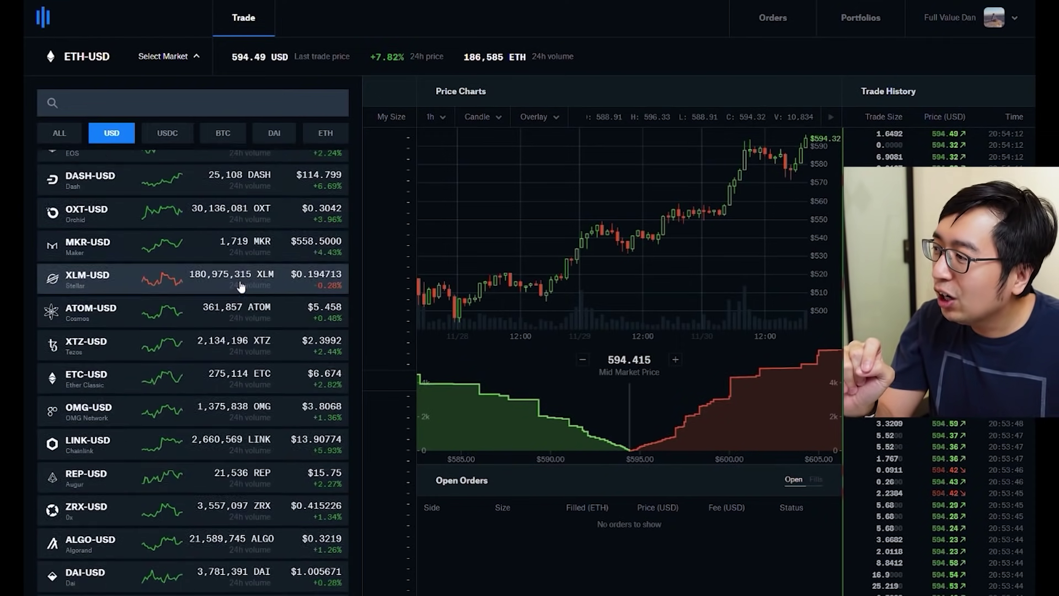
scroll(241, 286, down, 1)
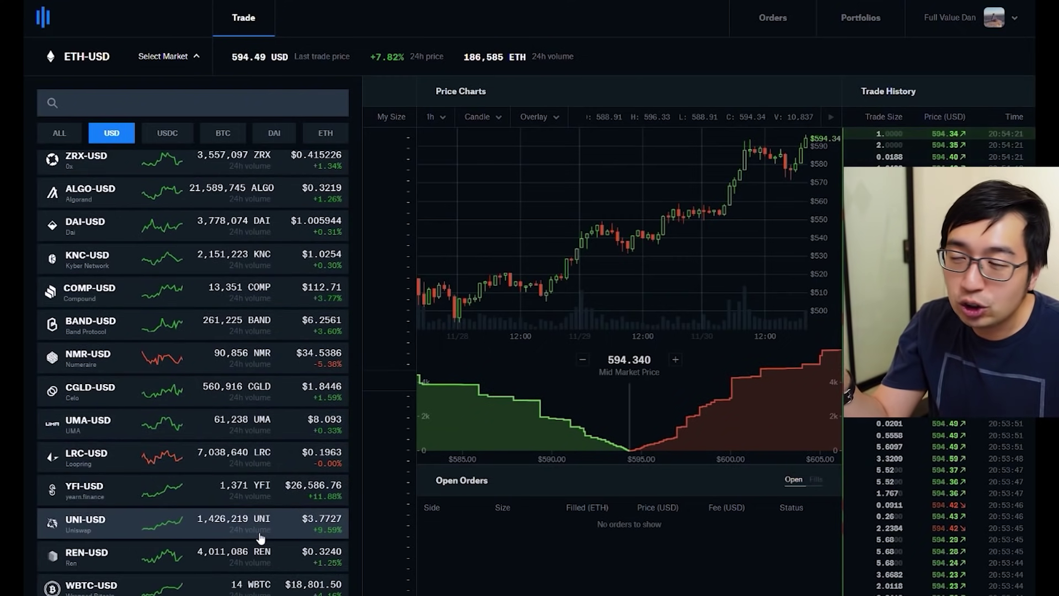
scroll(261, 535, up, 6)
scroll(260, 538, up, 4)
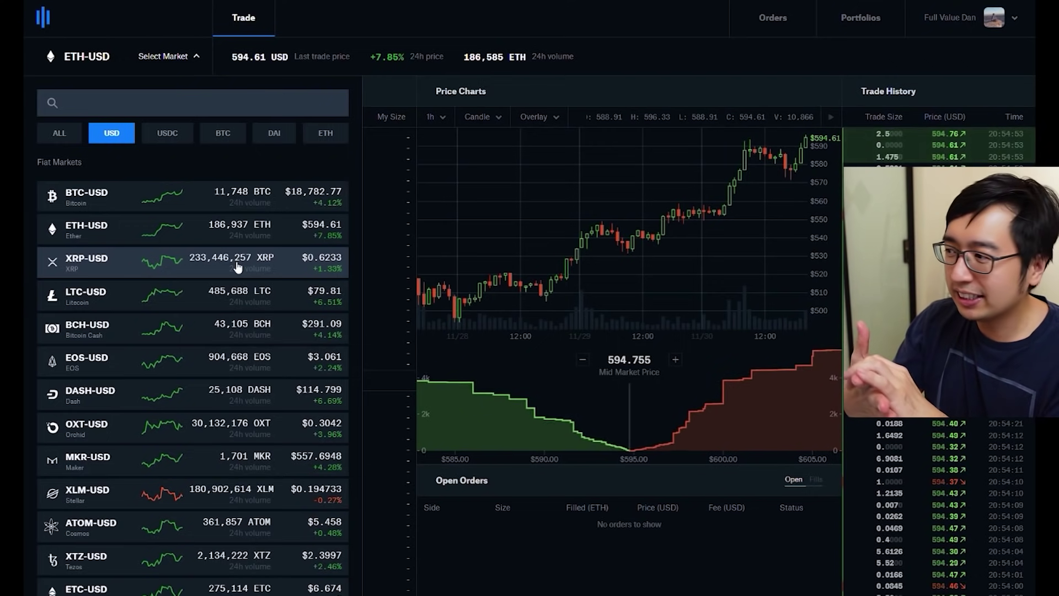
scroll(160, 364, down, 6)
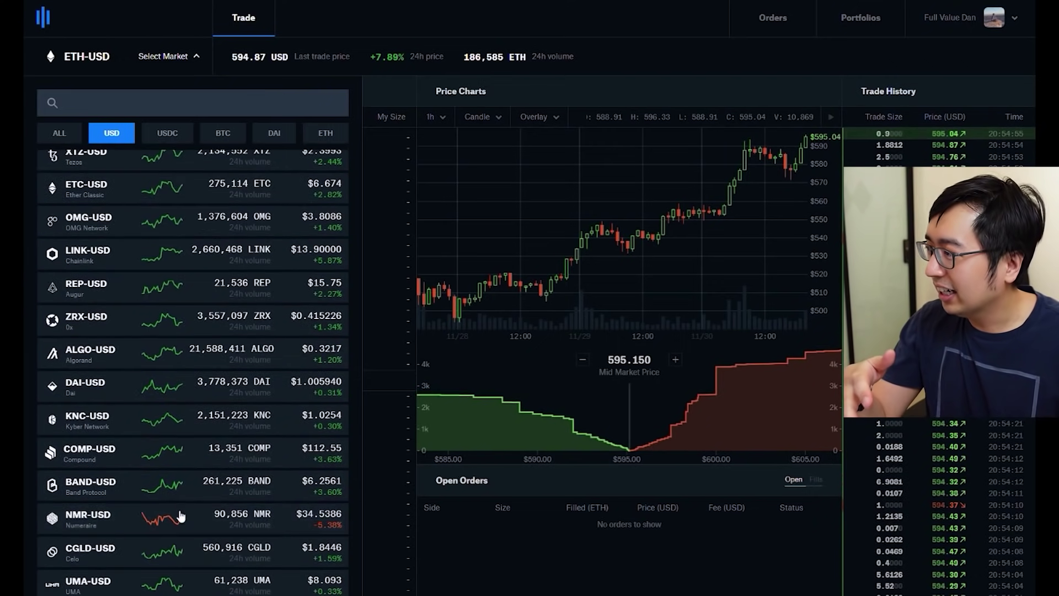
scroll(174, 518, down, 3)
scroll(173, 508, up, 10)
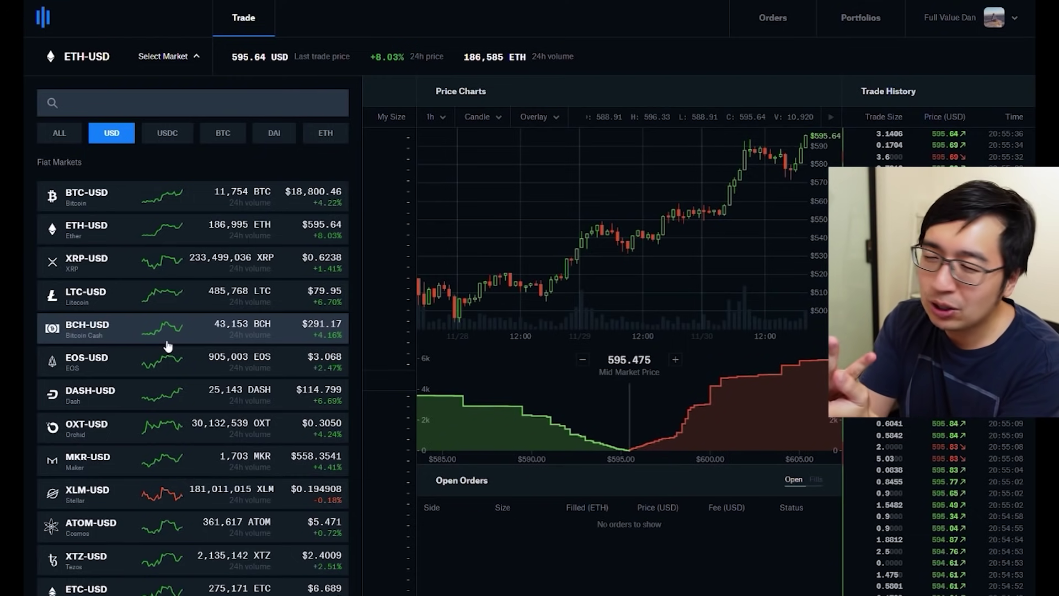
click(173, 197)
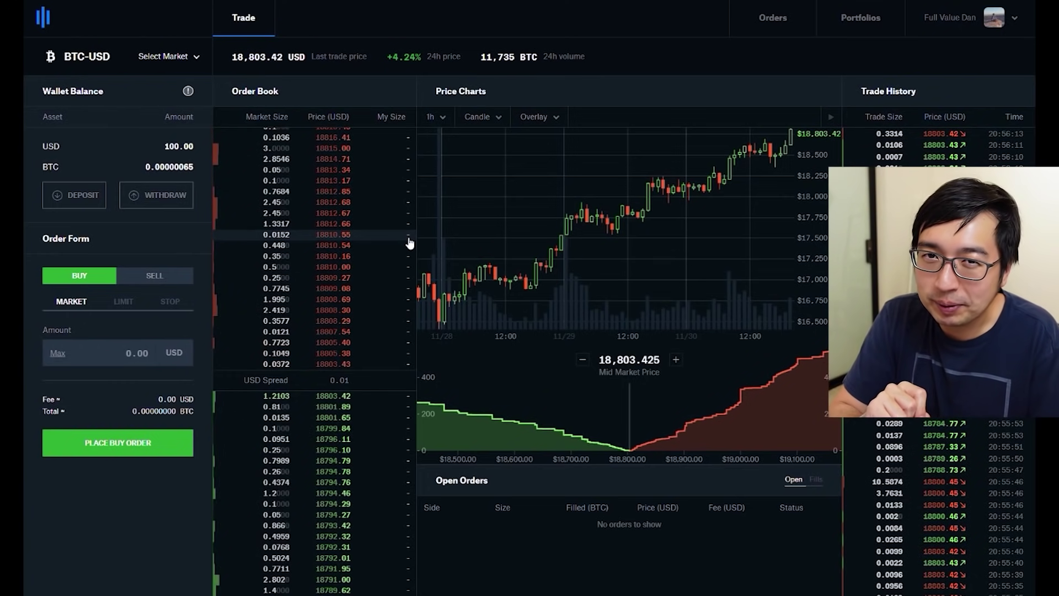
Check the USD and BTC amounts in the BTC-USD wallet balance.
drag(109, 141, 197, 141)
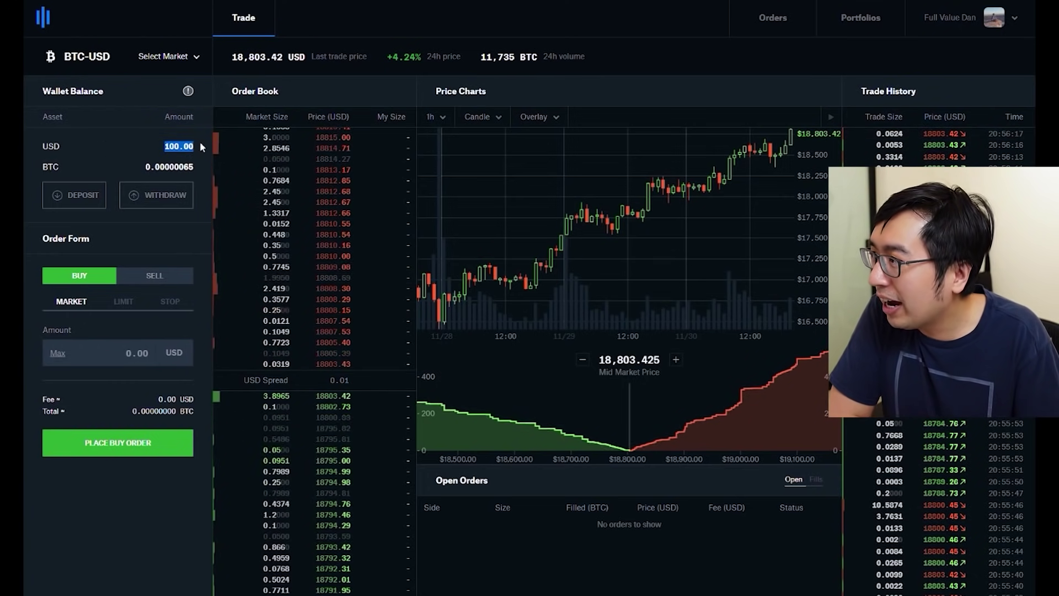
click(176, 165)
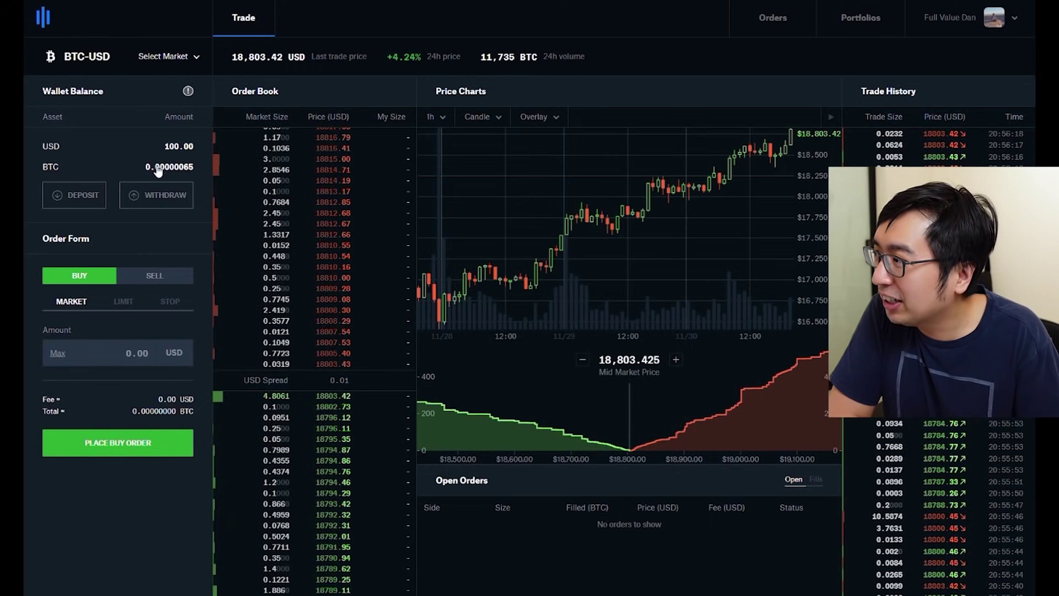
double_click(176, 167)
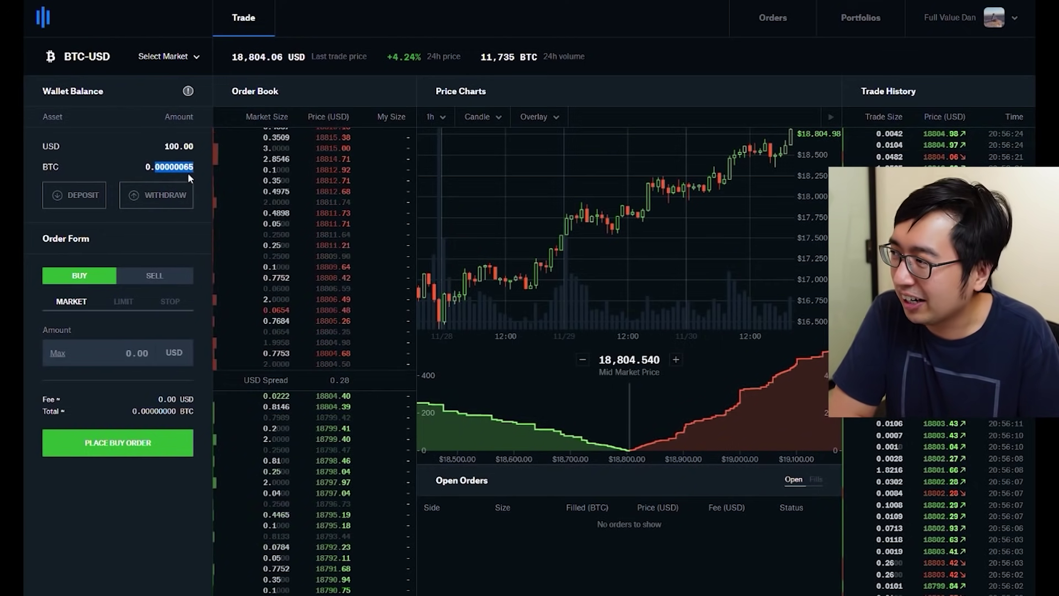
Fill the sell form with the full BTC balance and examine the hourly BTC-USD price chart at different zoom levels.
click(166, 167)
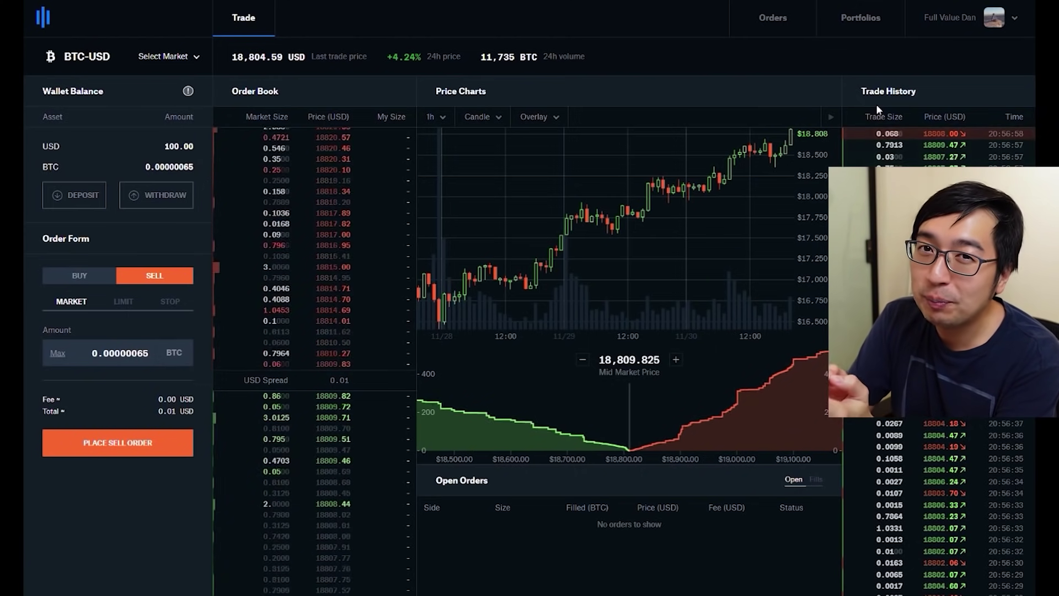
drag(447, 92, 474, 92)
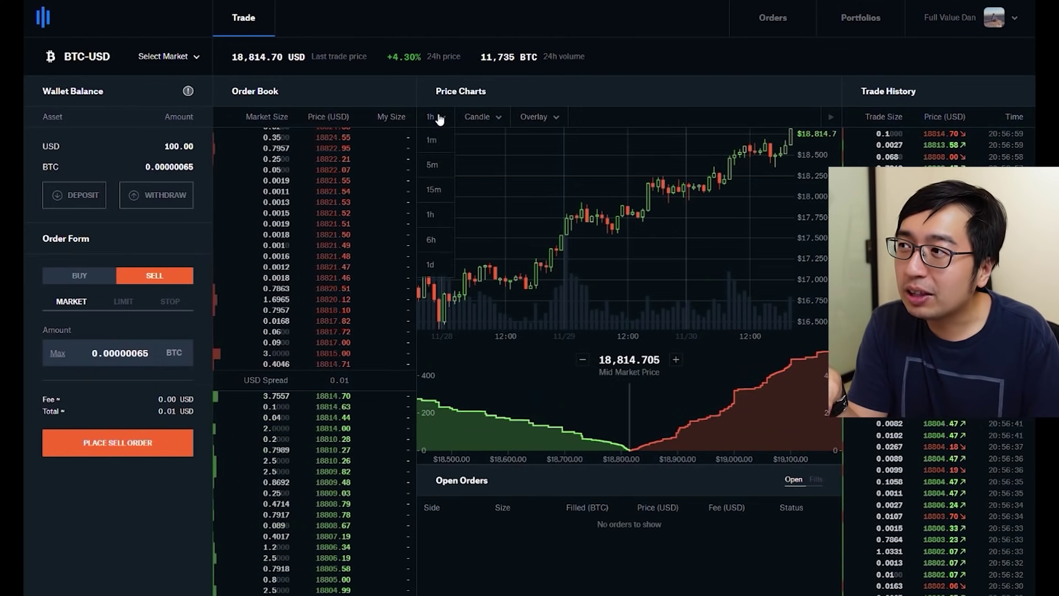
scroll(666, 200, down, 3)
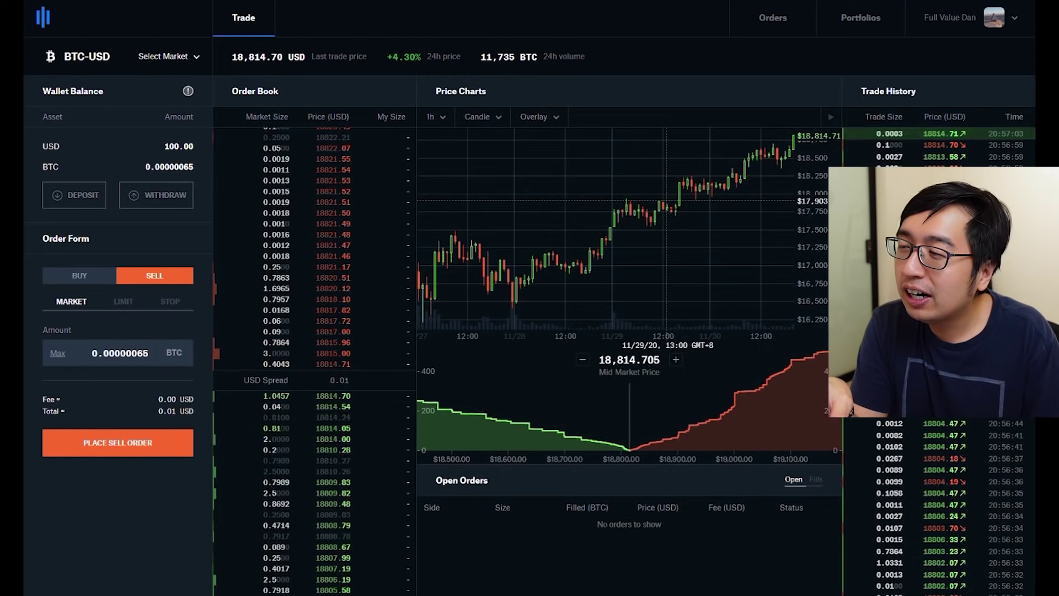
scroll(666, 199, up, 5)
scroll(674, 207, down, 3)
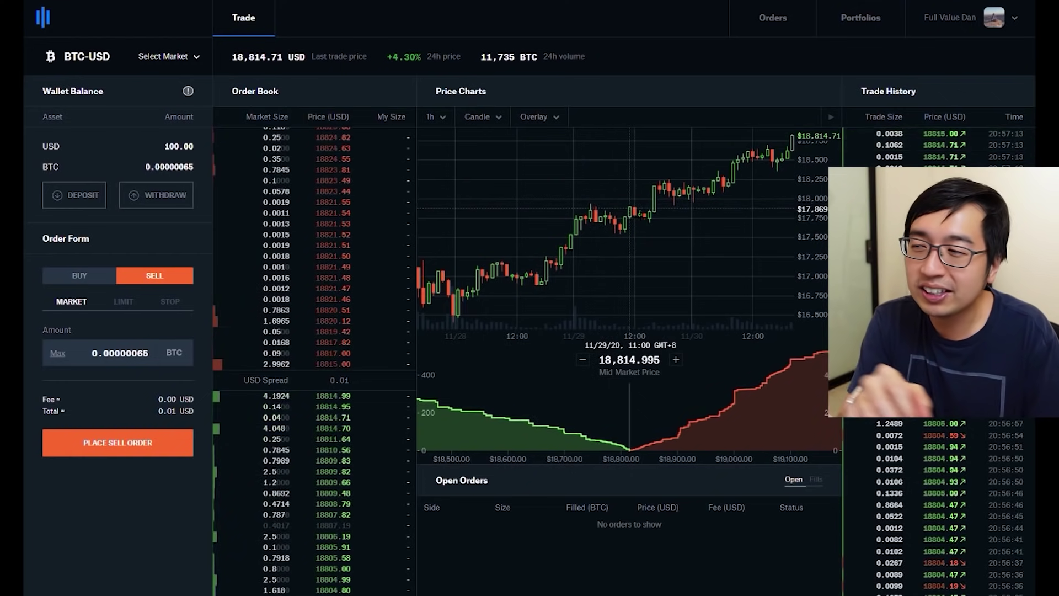
Browse the BTC-USD price history back to early 2019 at the 1d interval and return the chart to 1h.
click(435, 117)
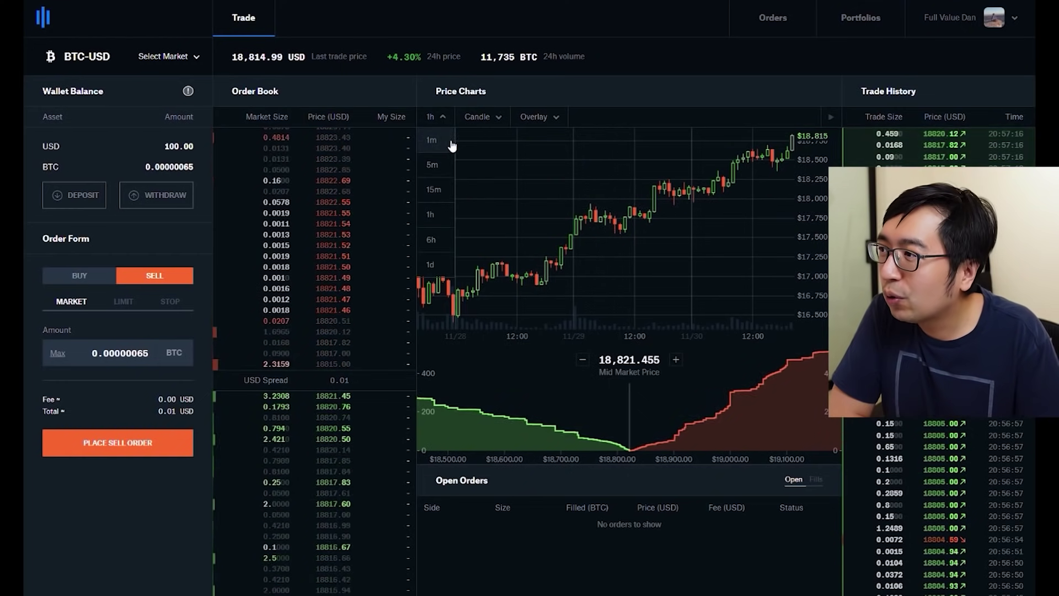
click(430, 265)
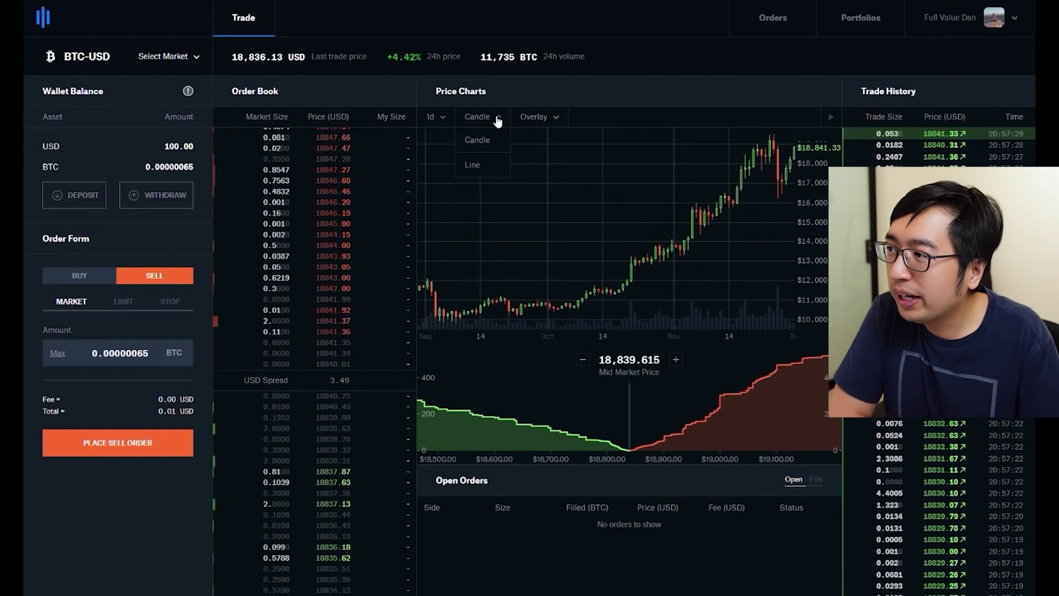
drag(541, 249, 663, 247)
drag(483, 246, 626, 239)
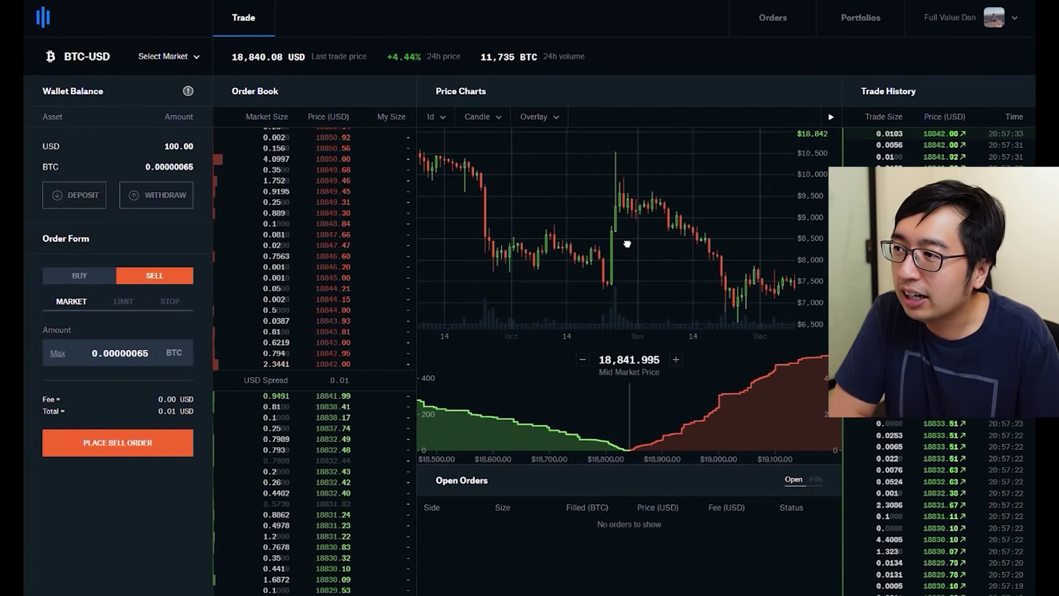
drag(546, 246, 635, 247)
drag(430, 247, 560, 247)
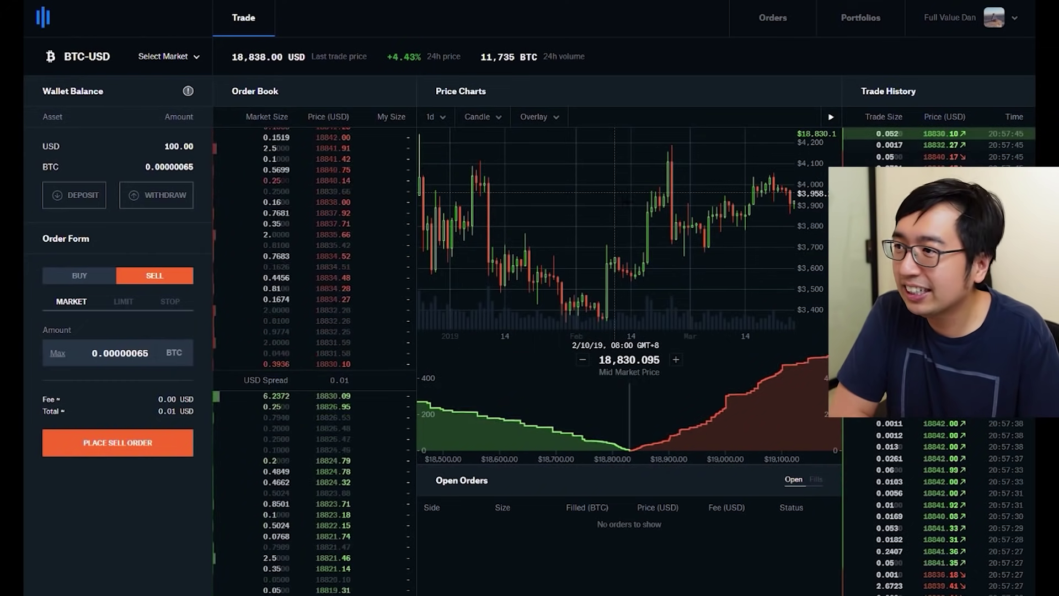
click(435, 116)
click(442, 215)
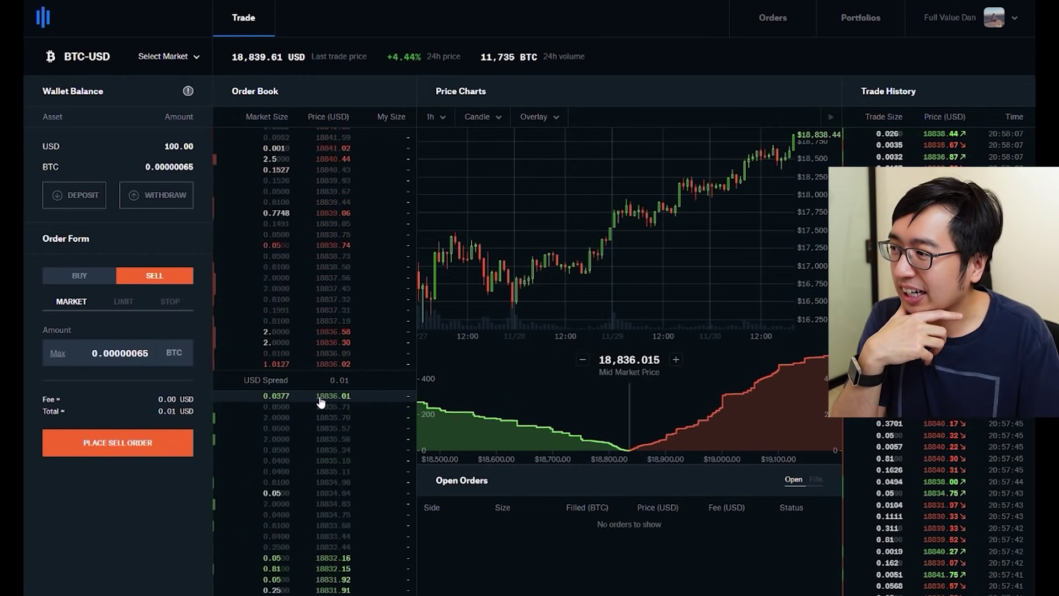
Change the order form to a limit order on the buy side.
click(122, 302)
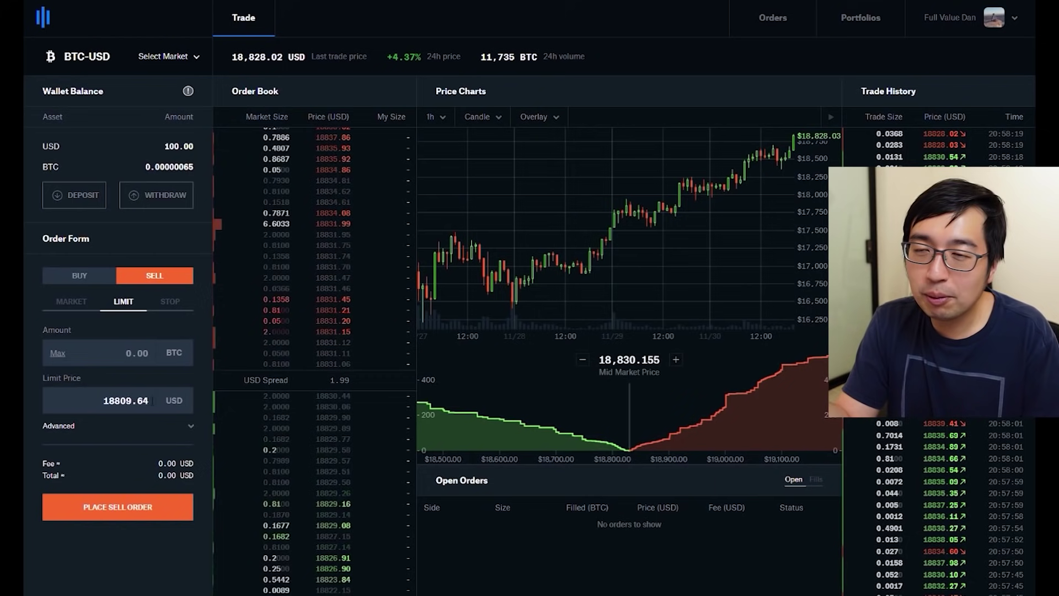
click(75, 275)
click(138, 279)
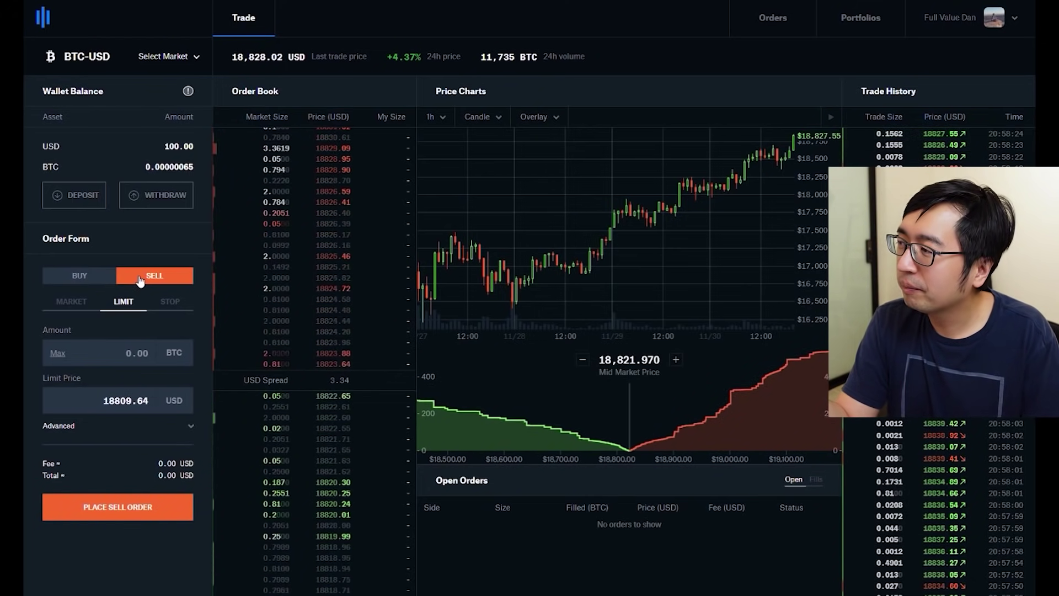
click(101, 282)
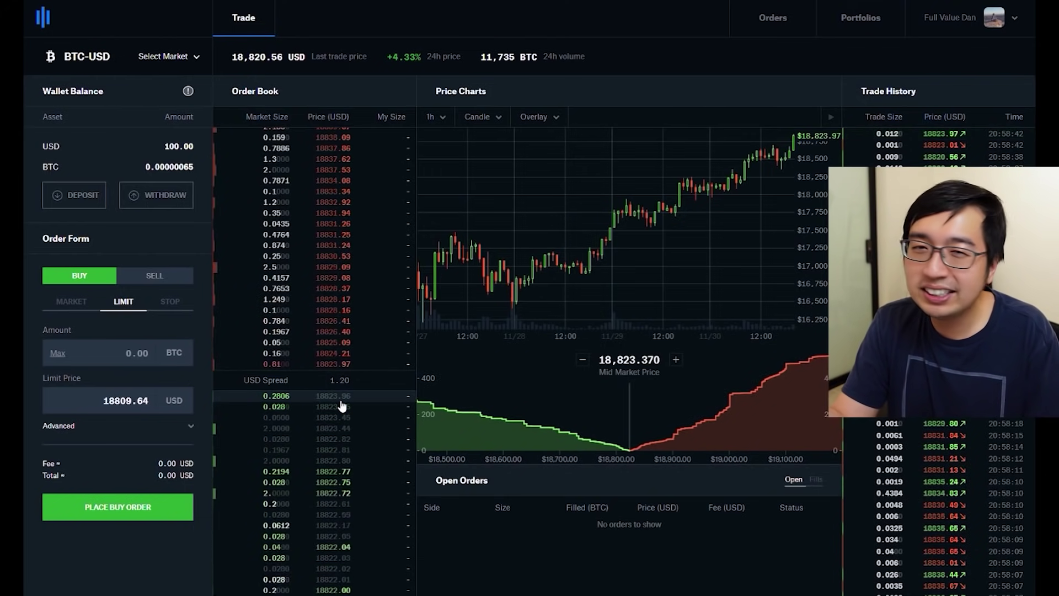
Set the buy order's limit price to 18832.62 USD from the order book's highest bids and use the maximum BTC amount.
click(342, 406)
click(344, 439)
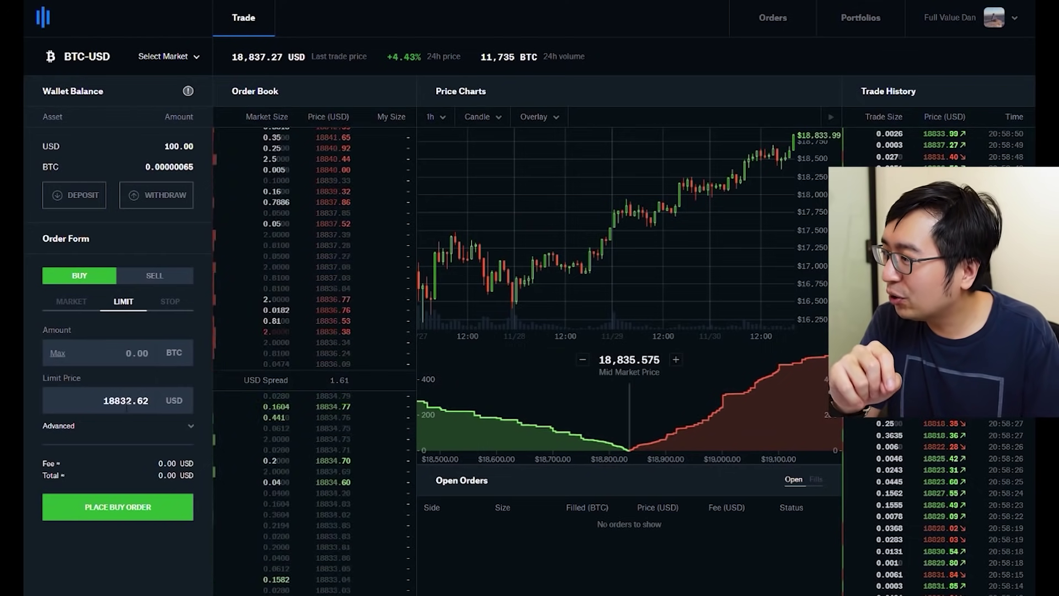
click(58, 354)
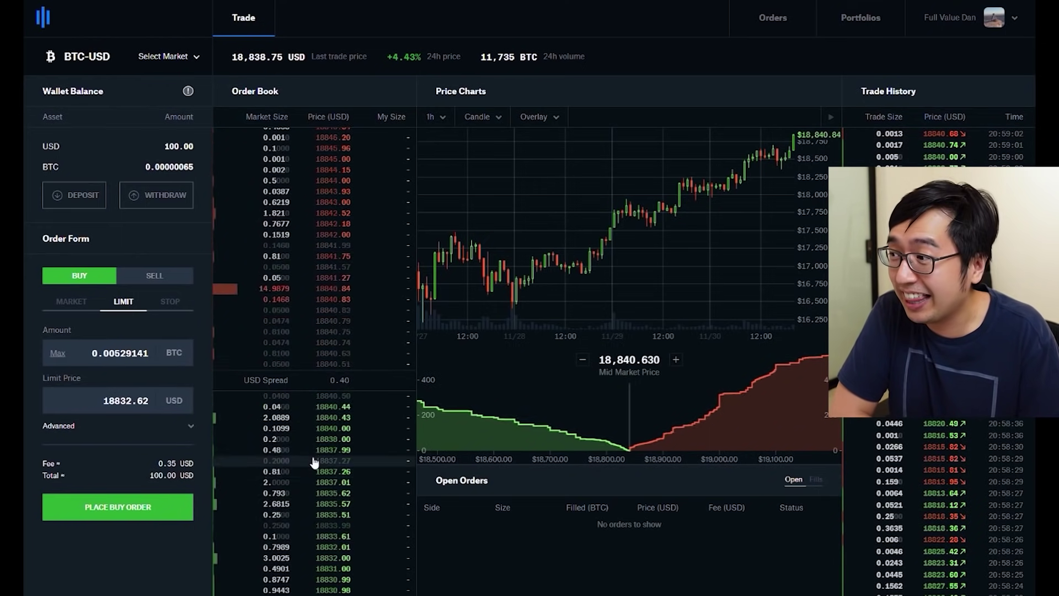
Place a limit buy order at 18841.32 USD for the maximum amount of 0.00528897 BTC and check it under open orders.
click(342, 397)
click(56, 356)
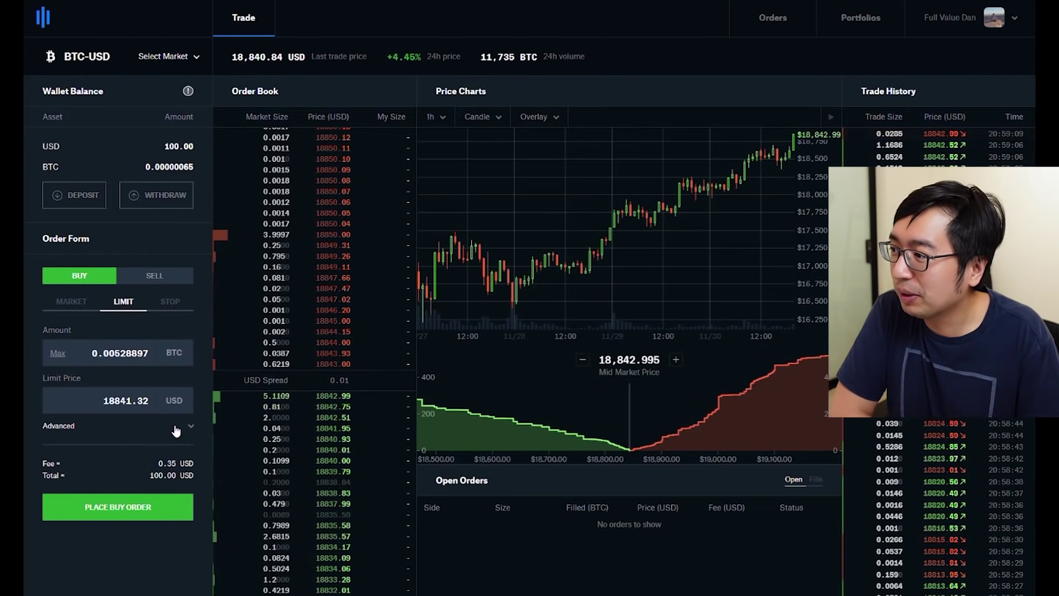
click(127, 521)
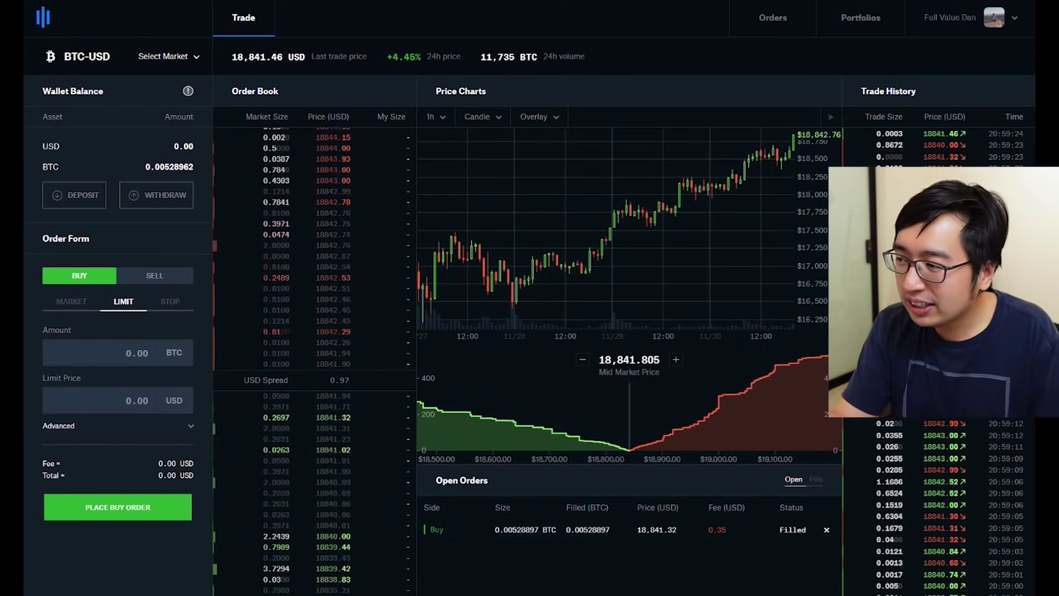
drag(454, 480, 528, 488)
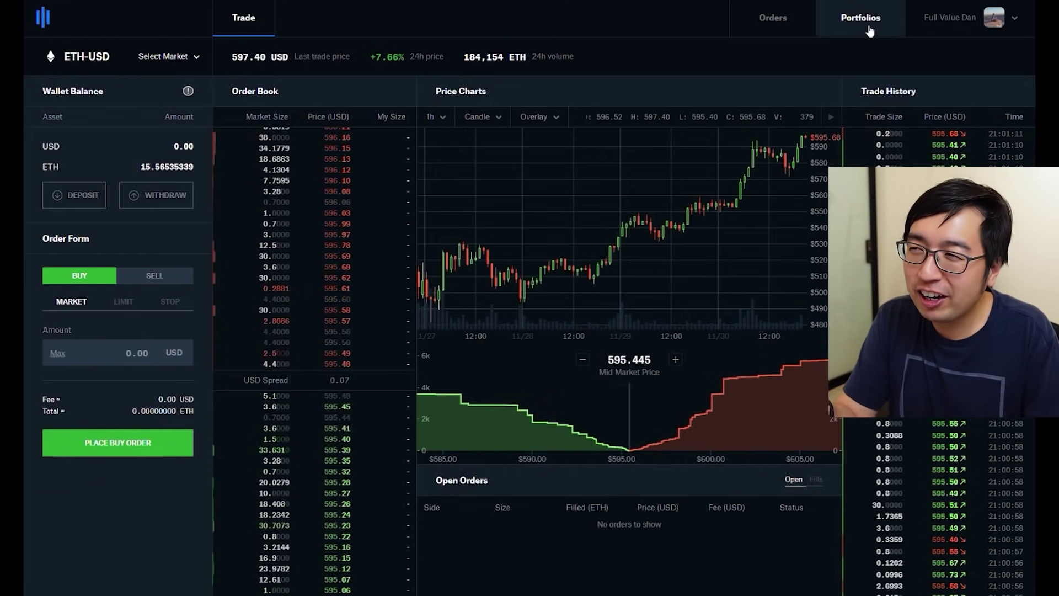
Open the fee summary for the portfolio's orders and check the current maker and taker fees.
click(780, 29)
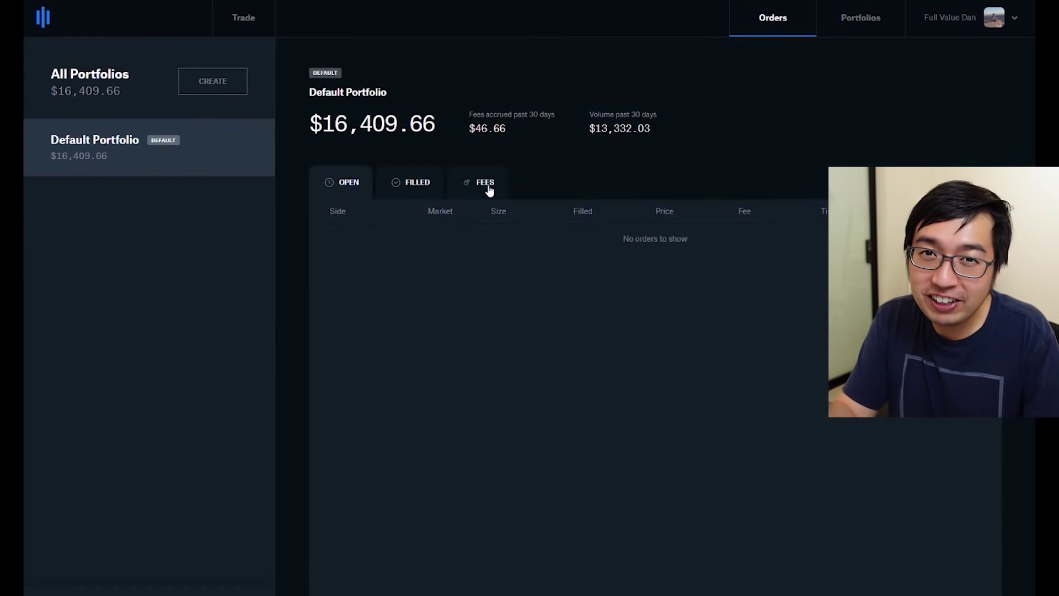
click(488, 189)
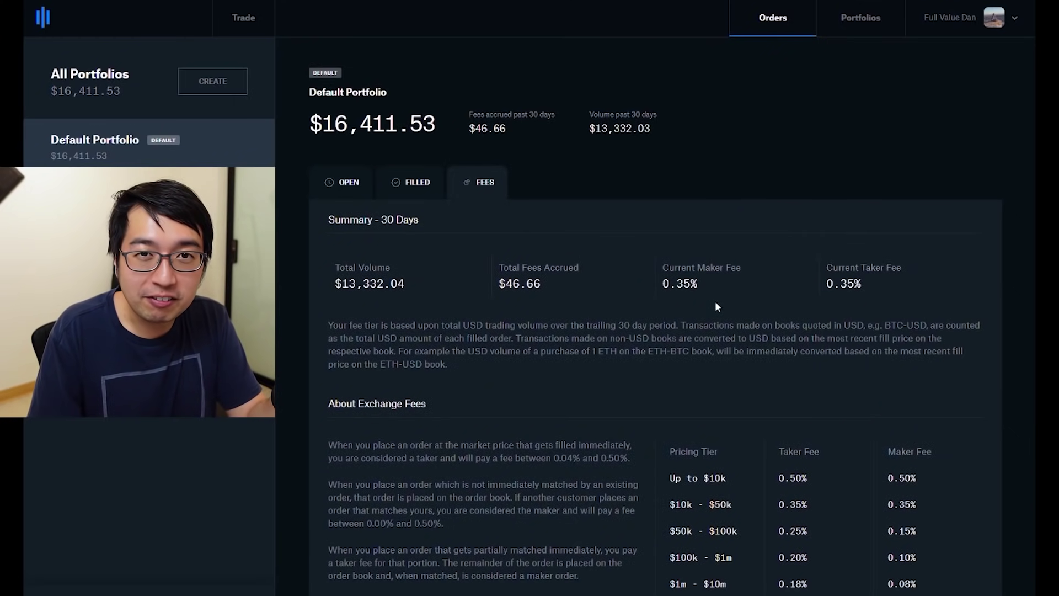
drag(725, 288, 678, 268)
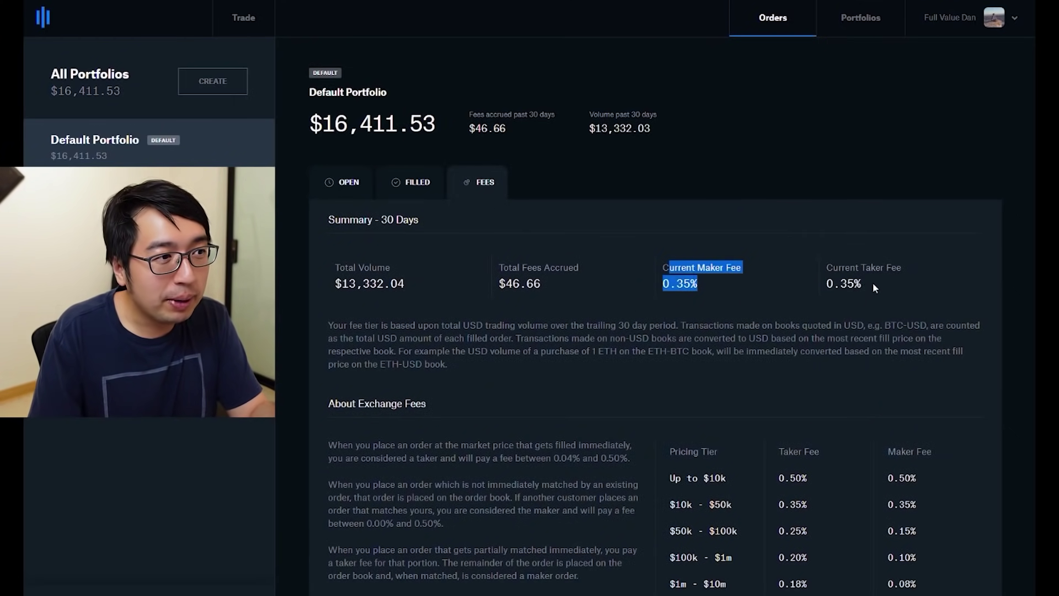
drag(873, 287, 825, 265)
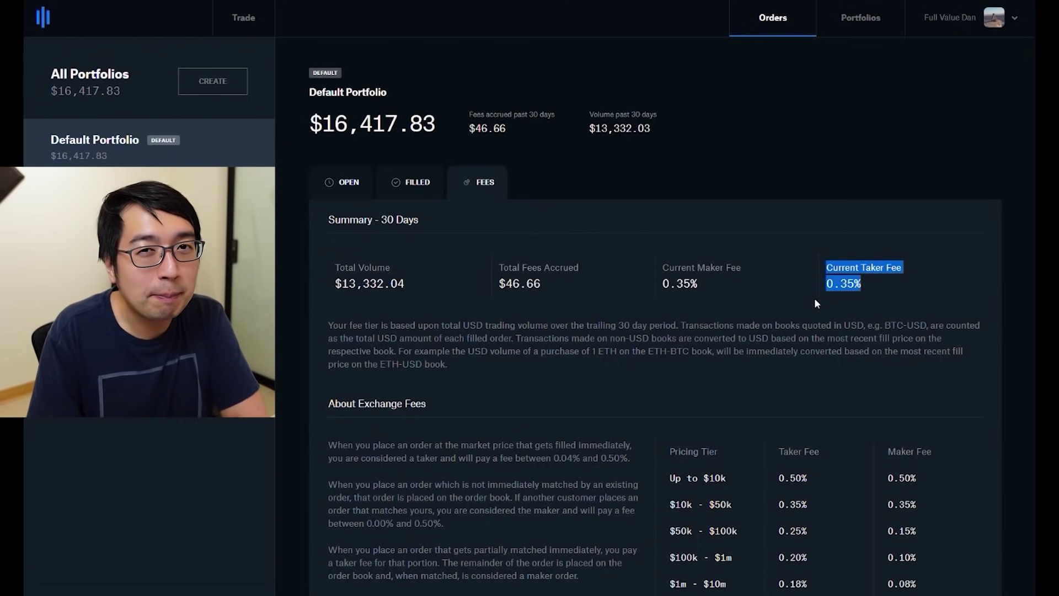
Examine the exchange fee table, comparing the taker fees of the "Up to $10k" and "$10k - $50k" pricing tiers.
scroll(758, 366, down, 3)
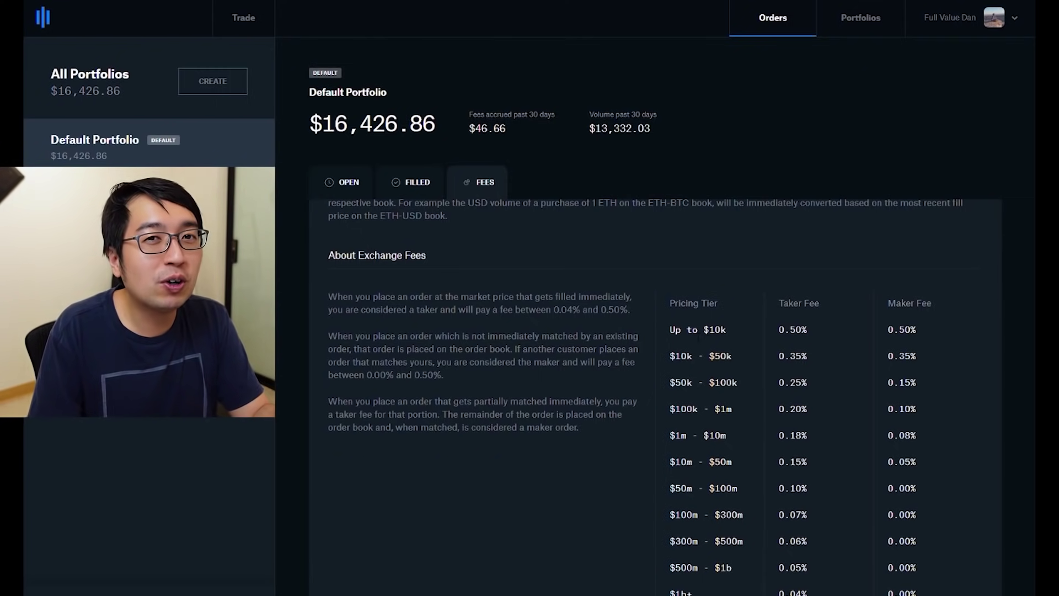
drag(692, 331, 757, 335)
click(774, 330)
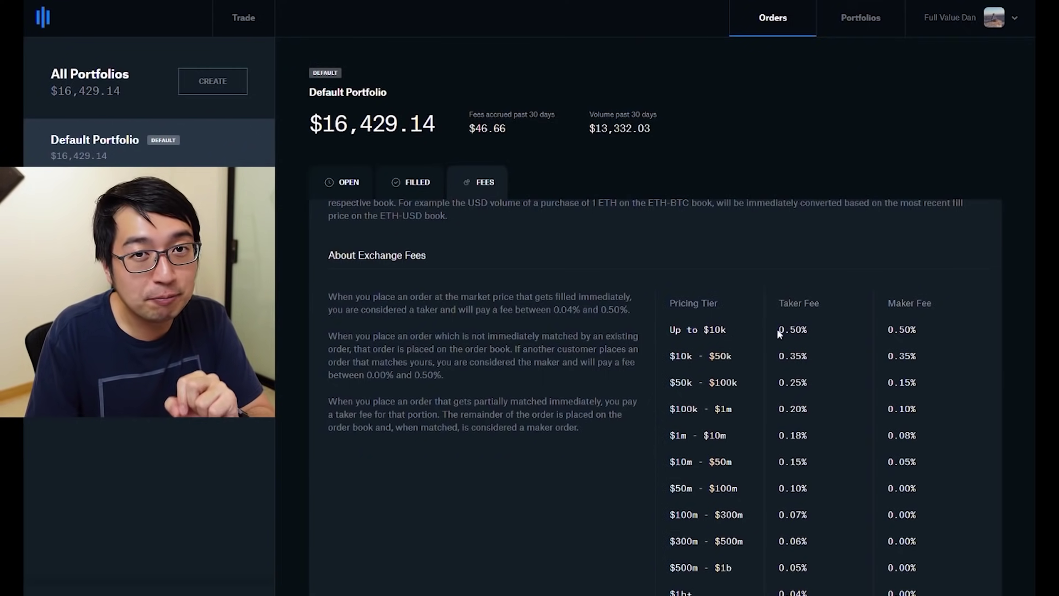
drag(778, 330, 801, 341)
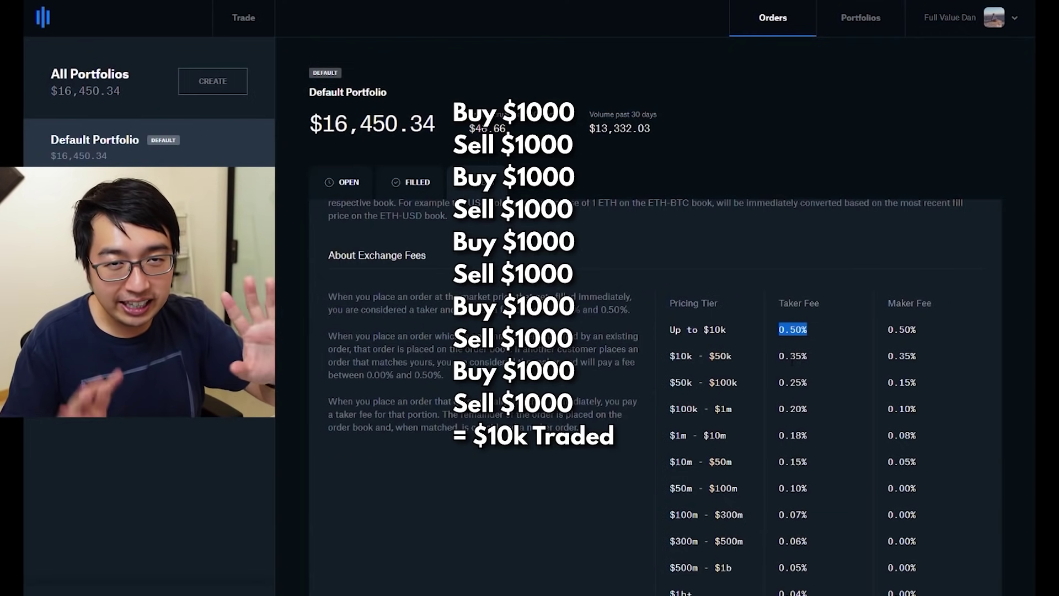
drag(776, 358, 809, 358)
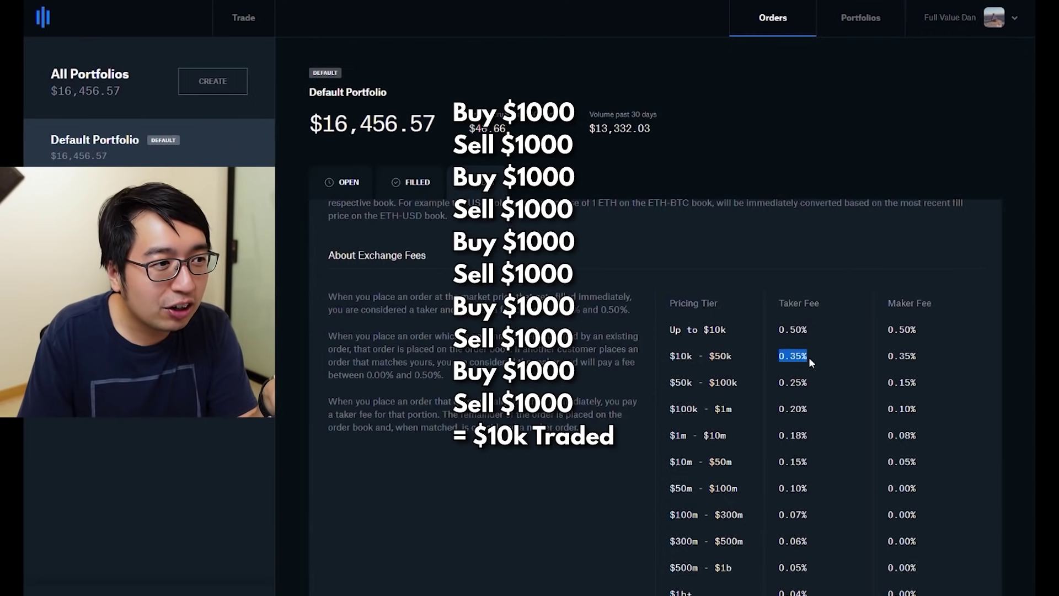
click(819, 359)
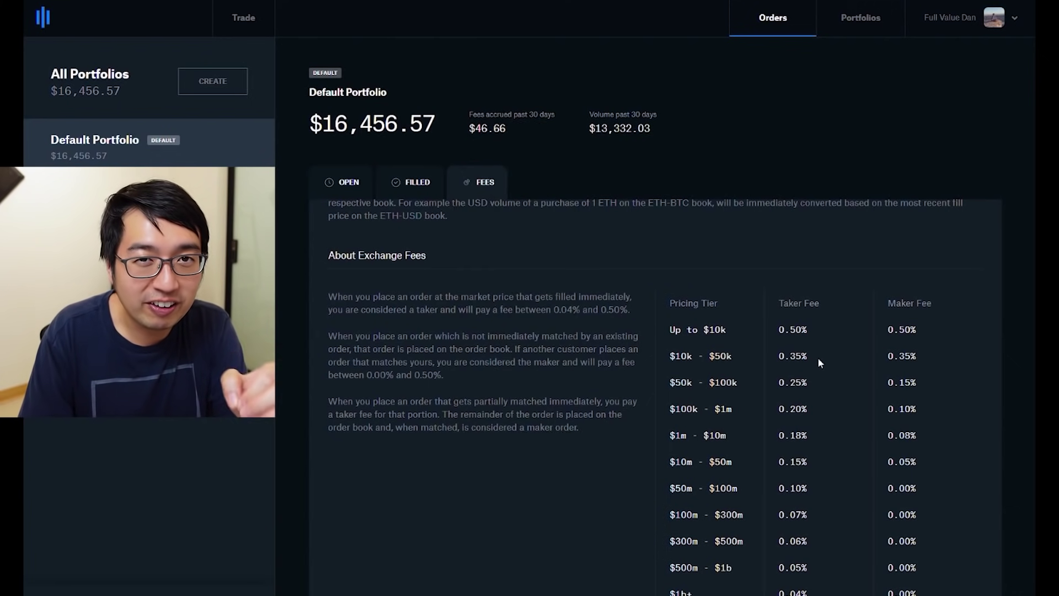